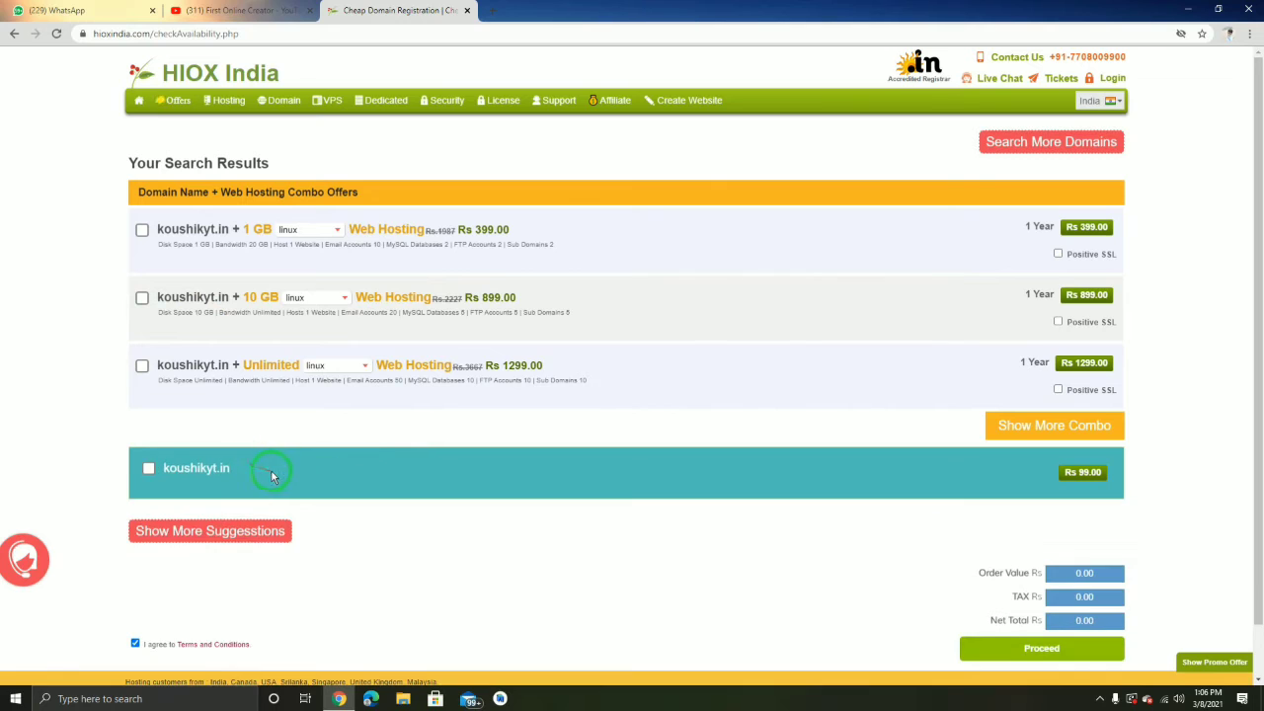
Select the plain koushikyt.in domain and apply the HIOX99in promo code
{"action": "left_click", "coordinate": [148, 470]}
{"action": "left_click", "coordinate": [149, 471]}
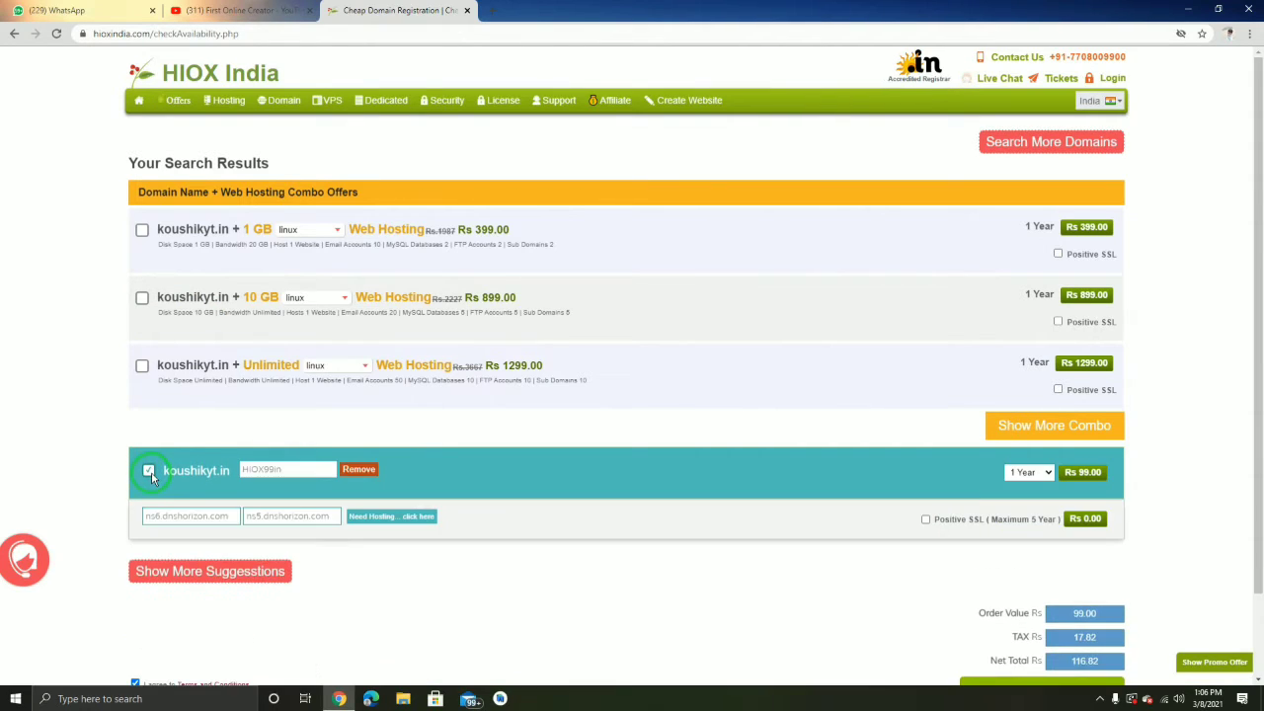
{"action": "left_click", "coordinate": [277, 471]}
{"action": "left_click", "coordinate": [290, 472]}
{"action": "left_click", "coordinate": [292, 472]}
{"action": "left_click", "coordinate": [273, 475]}
{"action": "left_click", "coordinate": [258, 469]}
{"action": "left_click", "coordinate": [344, 469]}
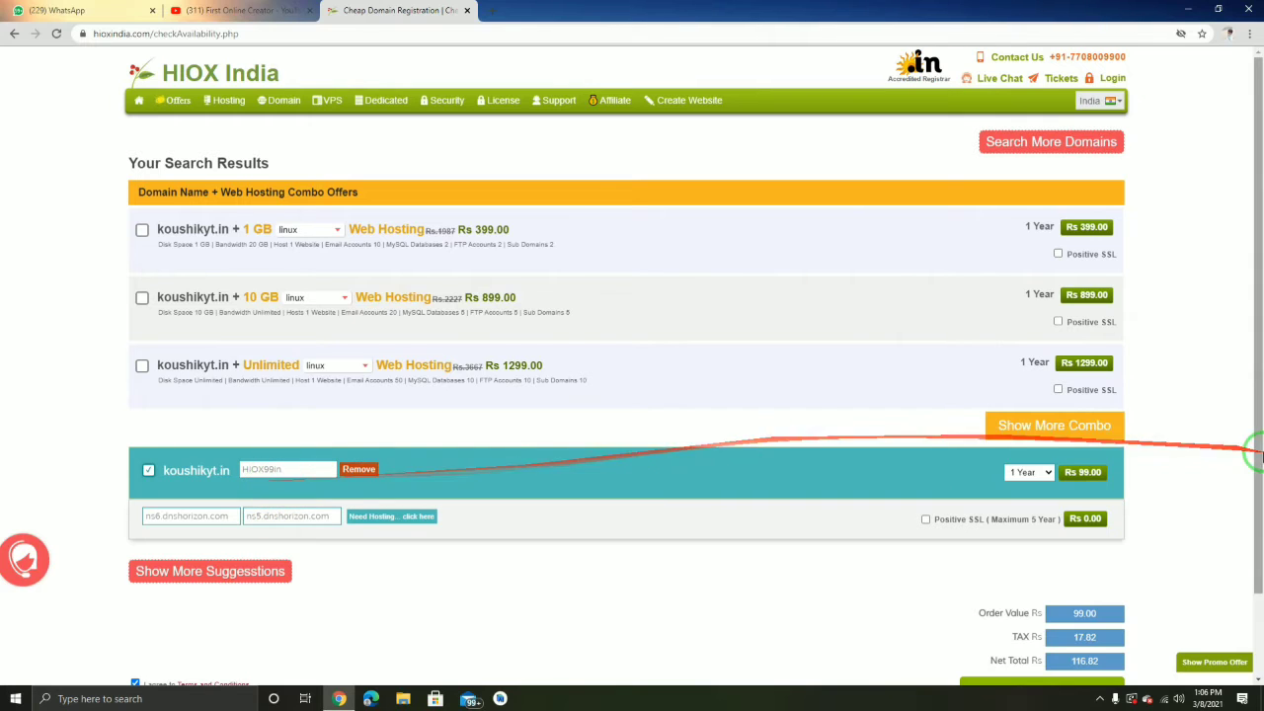
Keep the 1 Year registration period and review the Rs 116.82 net total
{"action": "left_click", "coordinate": [1049, 474]}
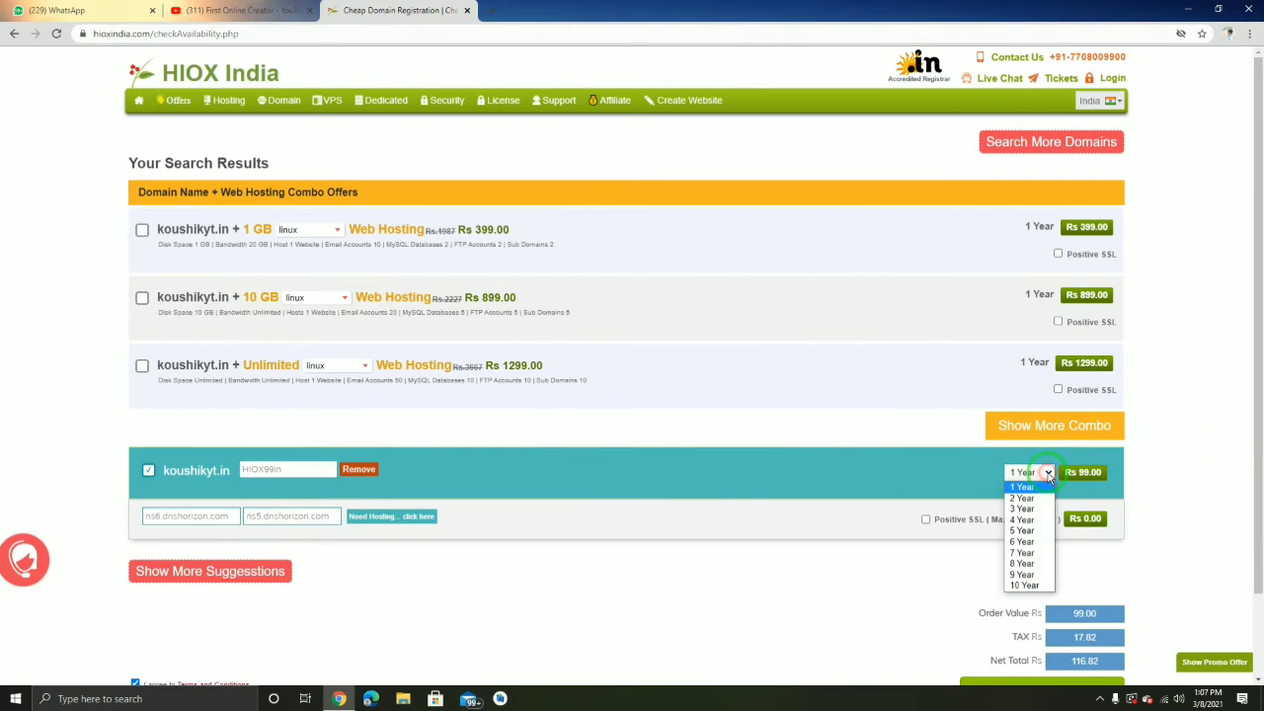
{"action": "left_click", "coordinate": [1022, 487]}
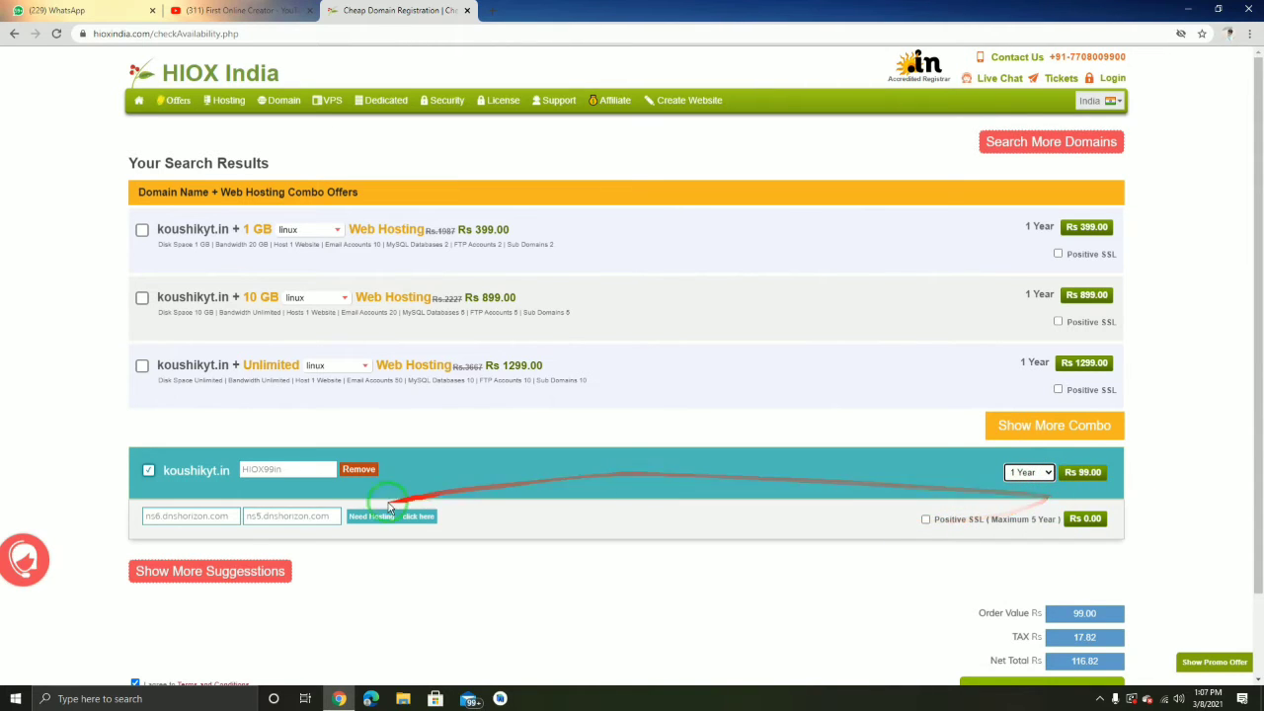
{"action": "scroll", "coordinate": [728, 513], "scroll_direction": "down", "scroll_amount": 1}
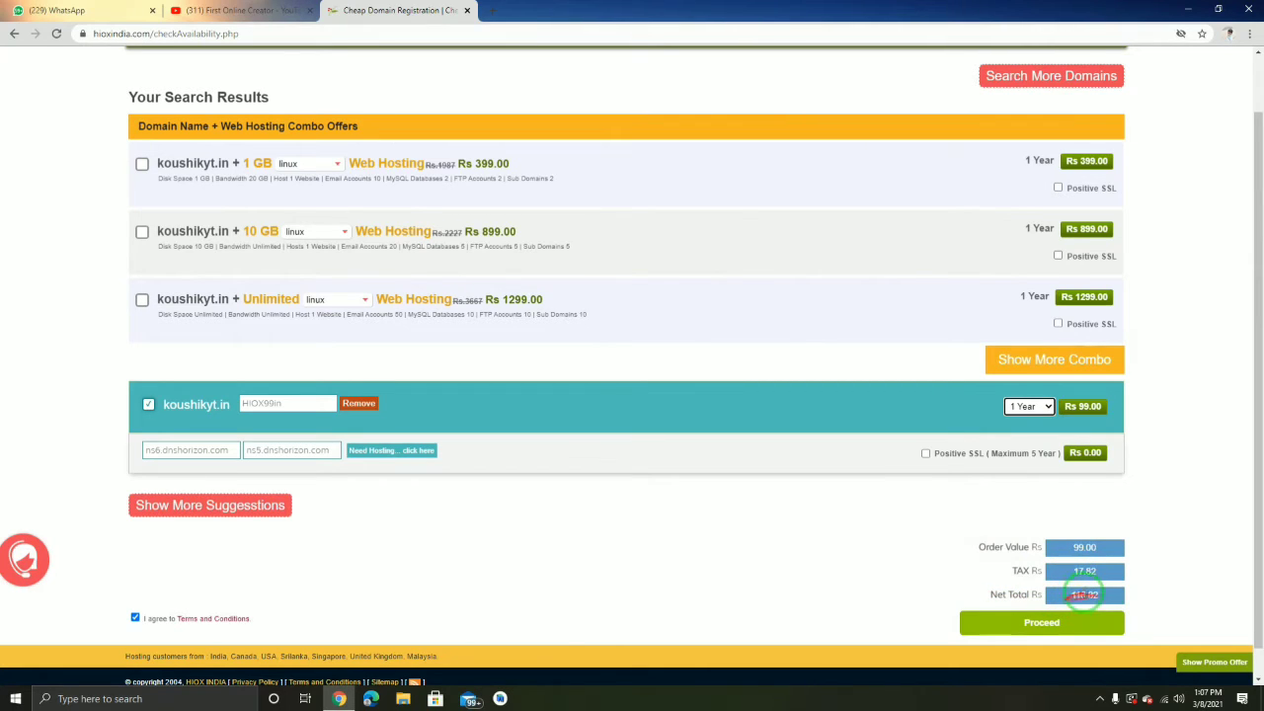
{"action": "mouse_move", "coordinate": [1086, 594]}
{"action": "left_mouse_down"}
{"action": "mouse_move", "coordinate": [859, 541]}
{"action": "mouse_move", "coordinate": [1038, 626]}
{"action": "mouse_move", "coordinate": [184, 587]}
{"action": "mouse_move", "coordinate": [1002, 643]}
{"action": "mouse_move", "coordinate": [115, 601]}
{"action": "mouse_move", "coordinate": [685, 638]}
{"action": "mouse_move", "coordinate": [1137, 620]}
{"action": "left_mouse_up"}
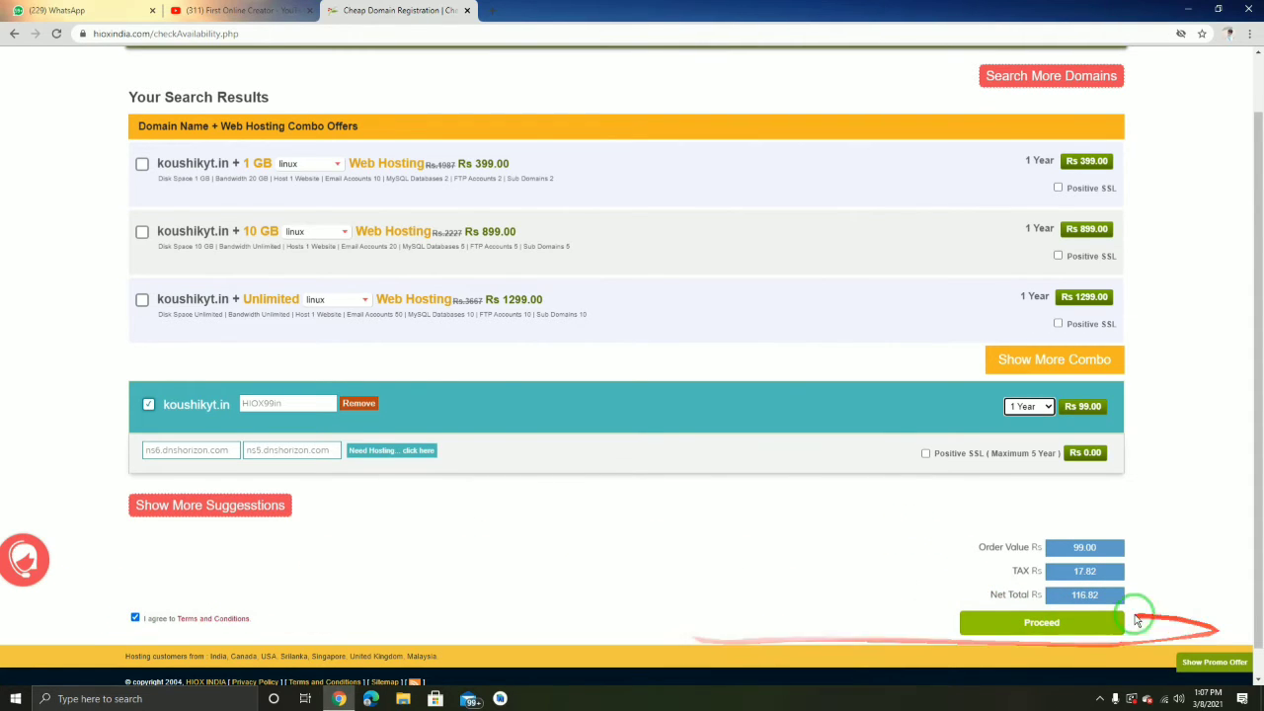
Proceed to the Purchase Details page for koushikyt.in and focus the new-customer mobile field
{"action": "left_click", "coordinate": [1041, 626]}
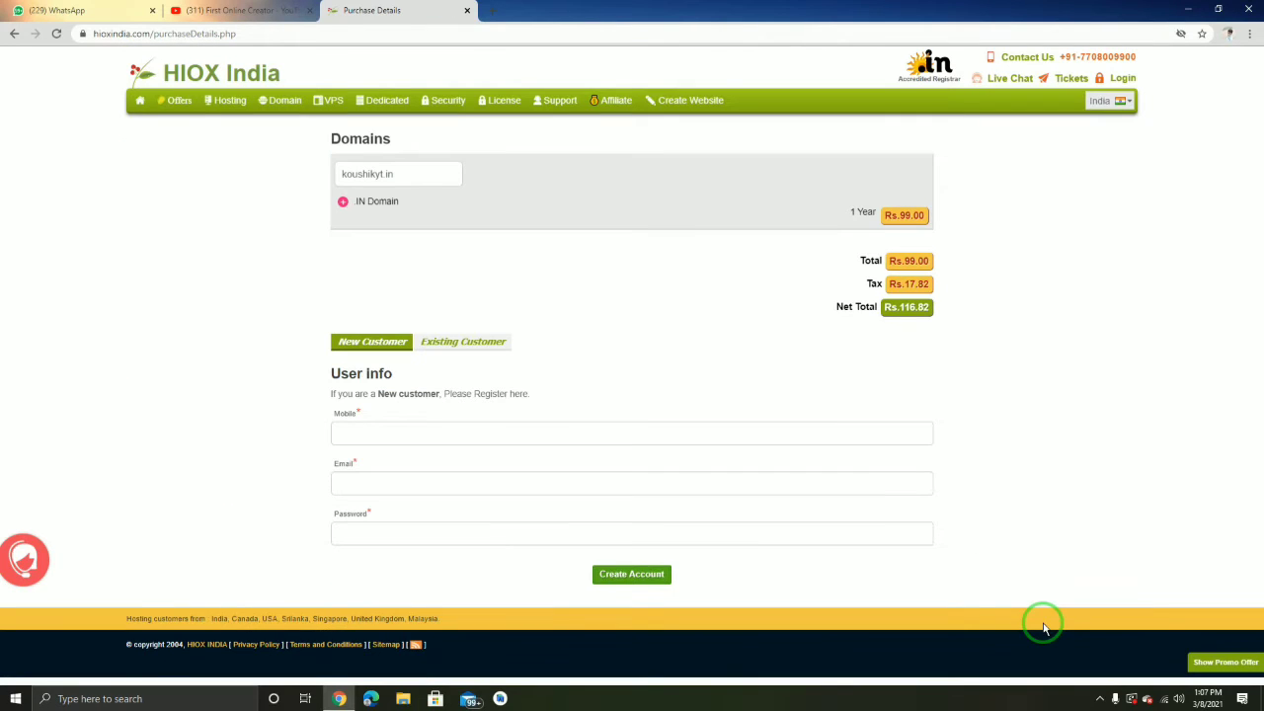
{"action": "mouse_move", "coordinate": [1045, 627]}
{"action": "left_mouse_down"}
{"action": "mouse_move", "coordinate": [652, 364]}
{"action": "mouse_move", "coordinate": [940, 299]}
{"action": "mouse_move", "coordinate": [898, 316]}
{"action": "mouse_move", "coordinate": [899, 276]}
{"action": "left_mouse_up"}
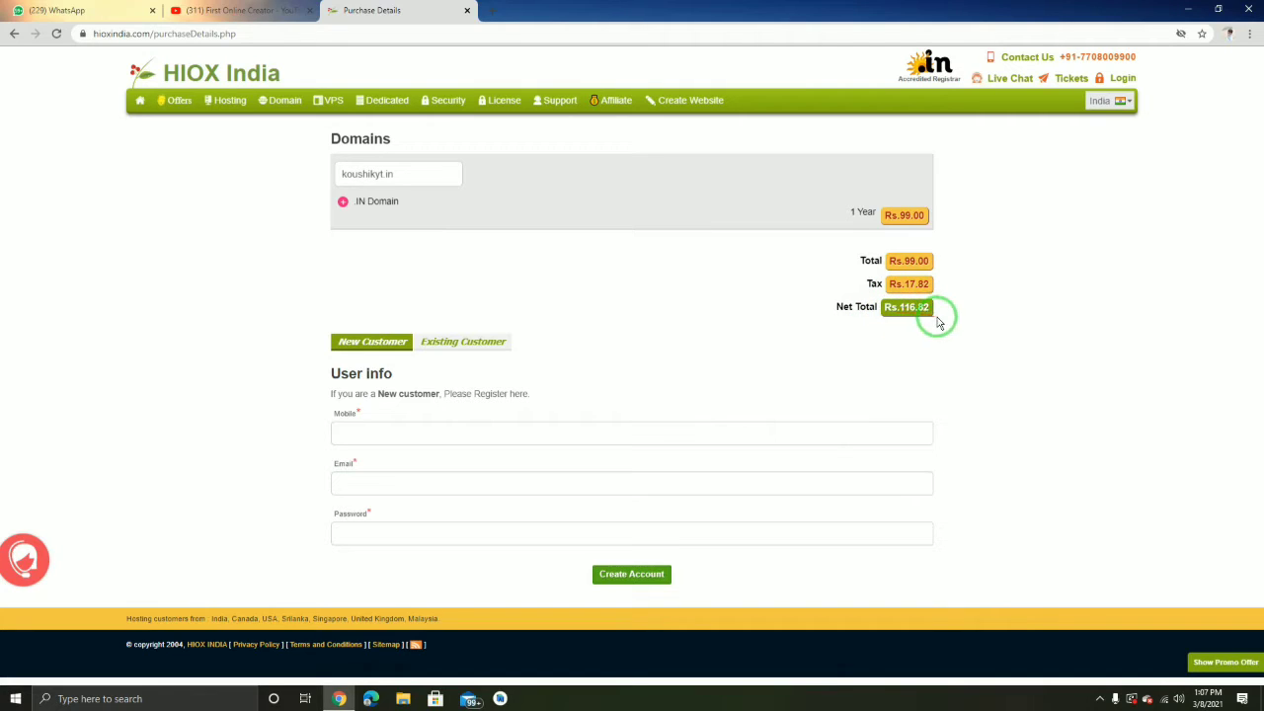
{"action": "left_click_drag", "start_coordinate": [926, 320], "coordinate": [912, 364]}
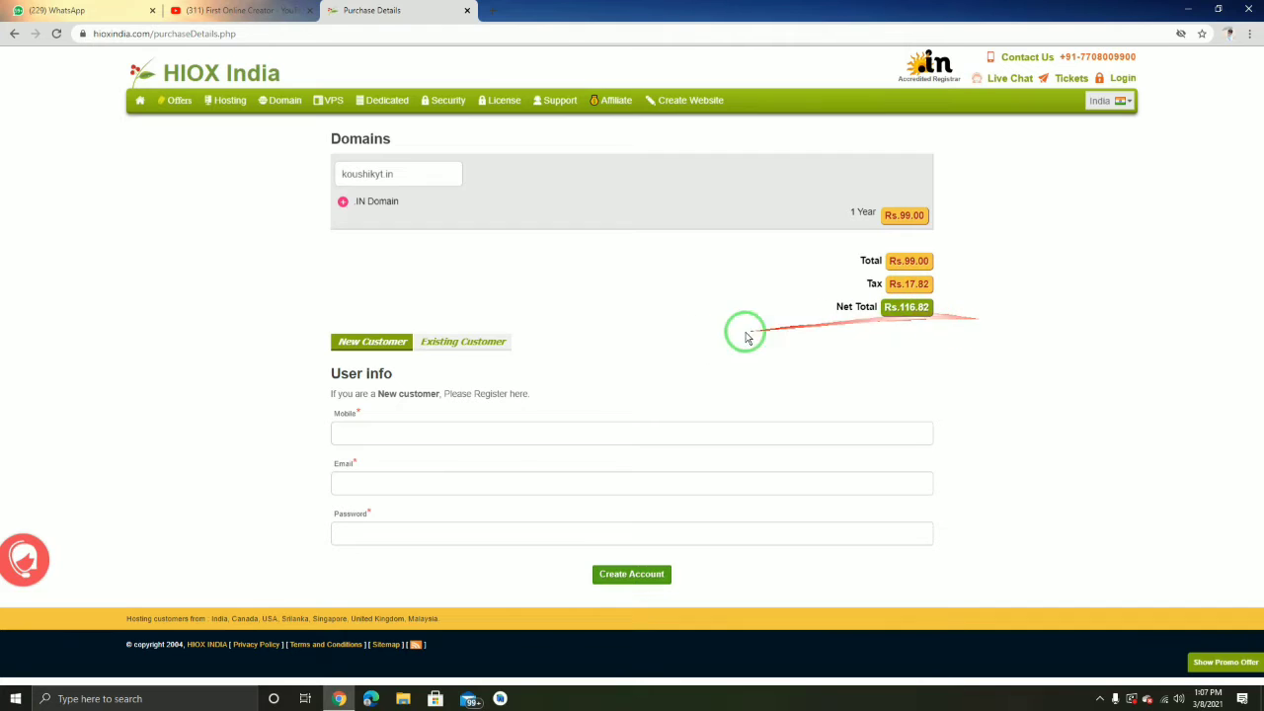
{"action": "left_click", "coordinate": [401, 435]}
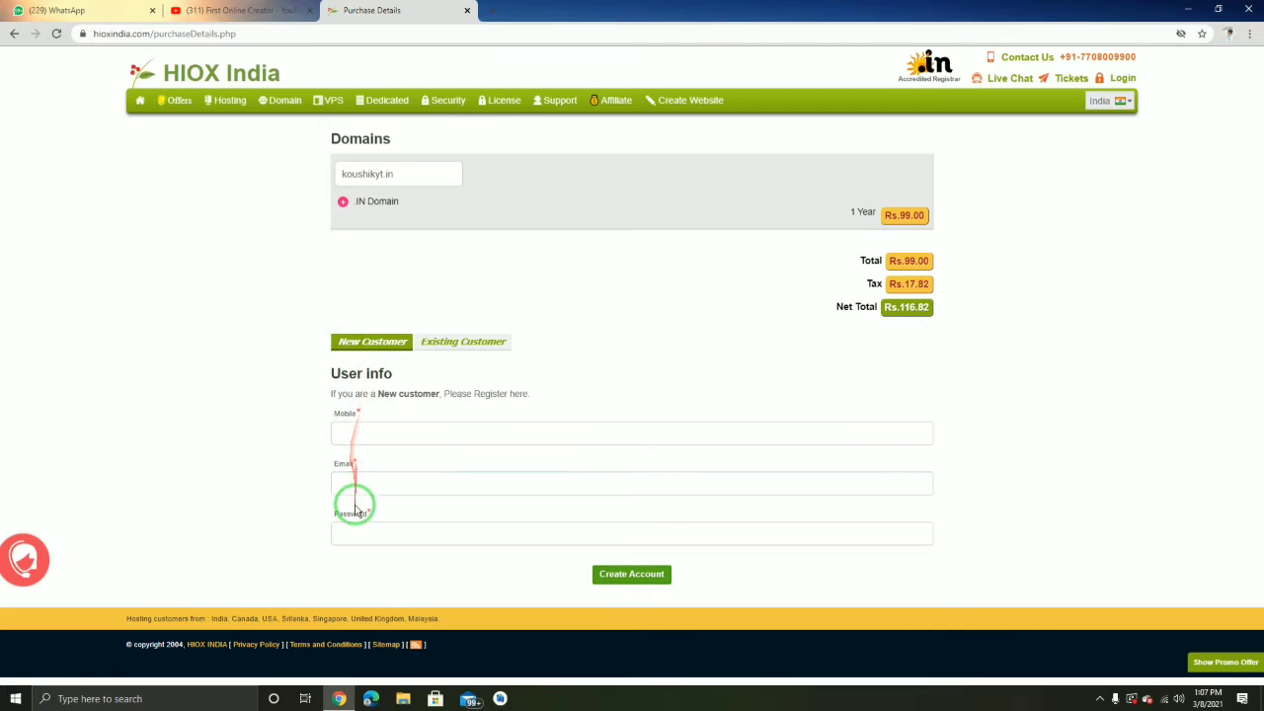
Autofill the mobile number, email and password, then create the new customer account
{"action": "left_click", "coordinate": [357, 435]}
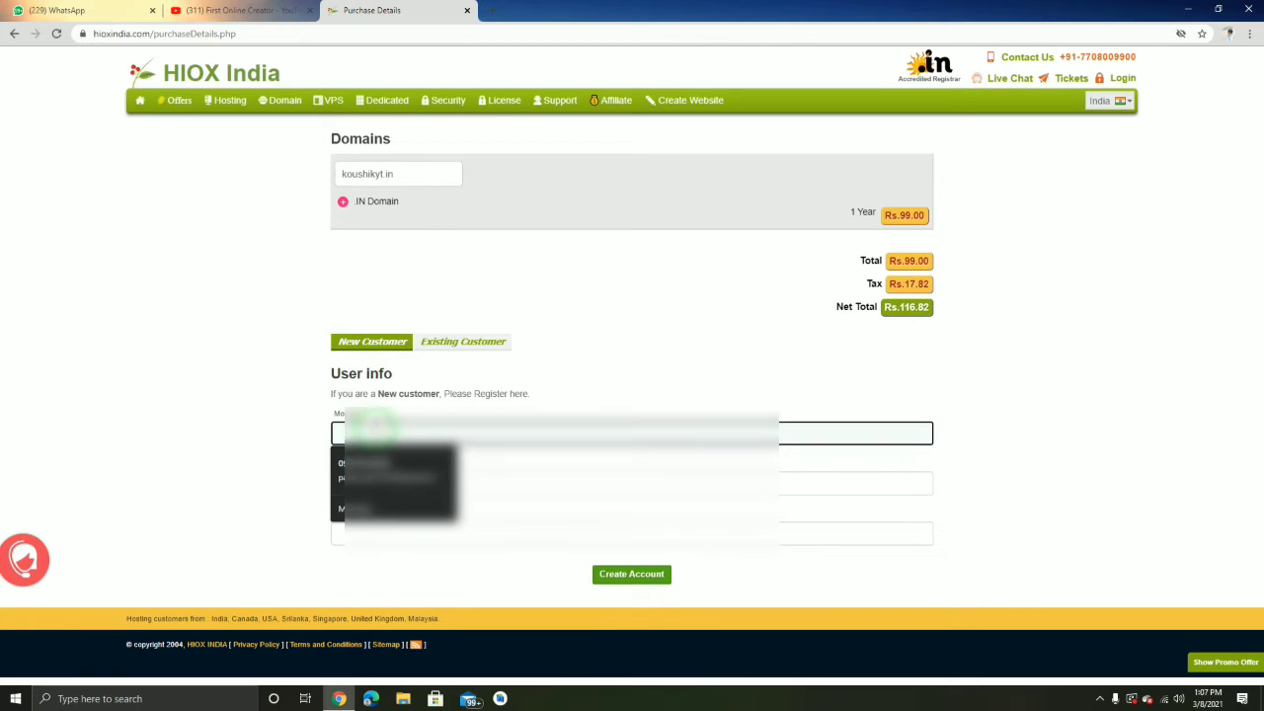
{"action": "left_click", "coordinate": [395, 471]}
{"action": "left_click", "coordinate": [380, 529]}
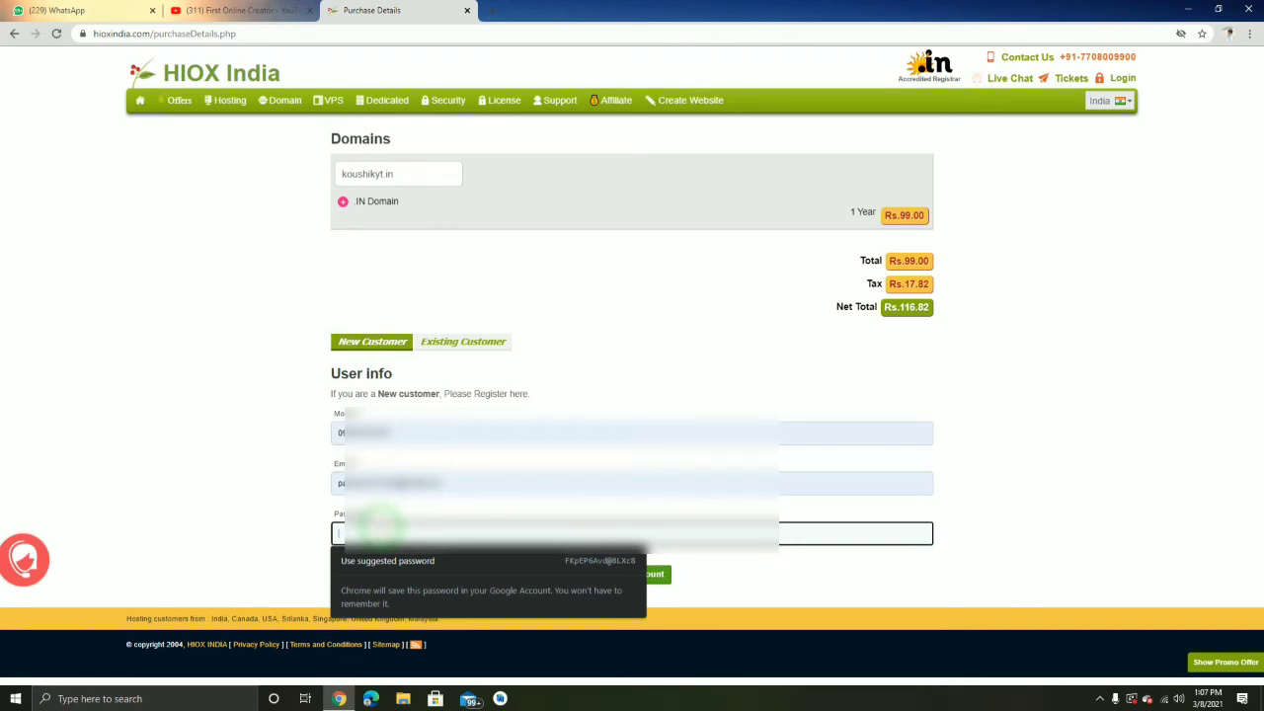
{"action": "left_click", "coordinate": [392, 559]}
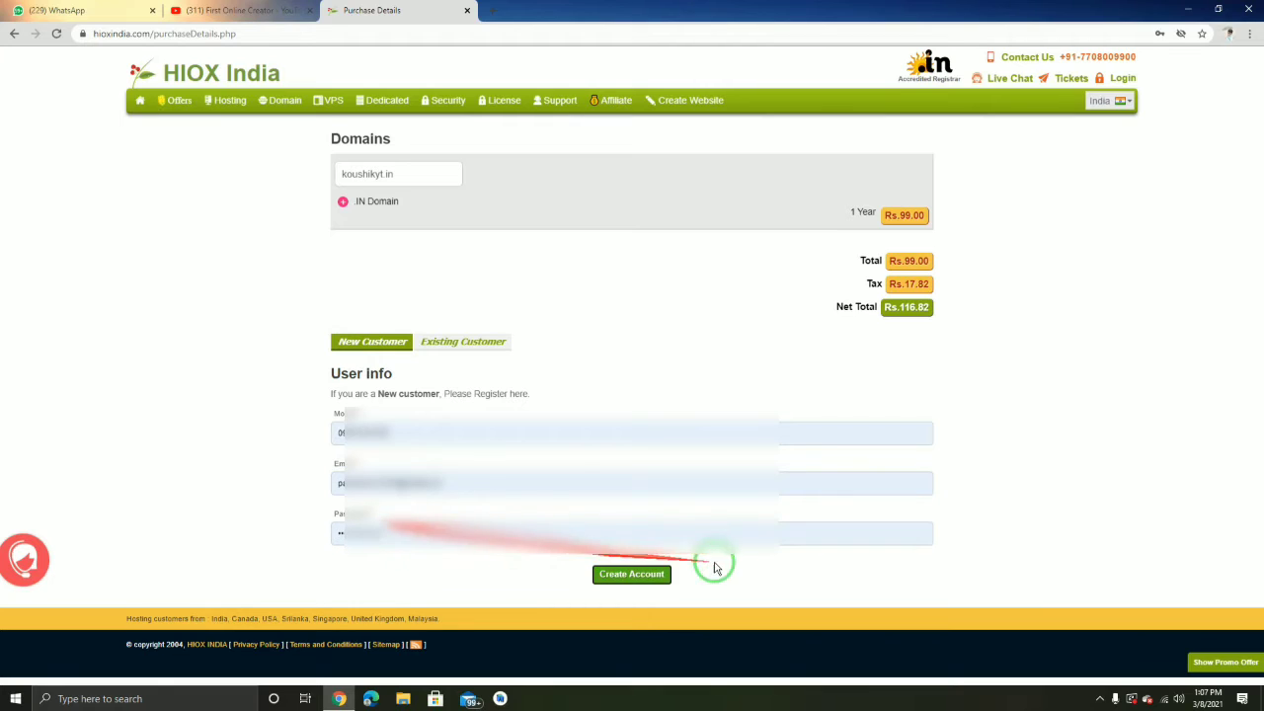
{"action": "left_click", "coordinate": [621, 577]}
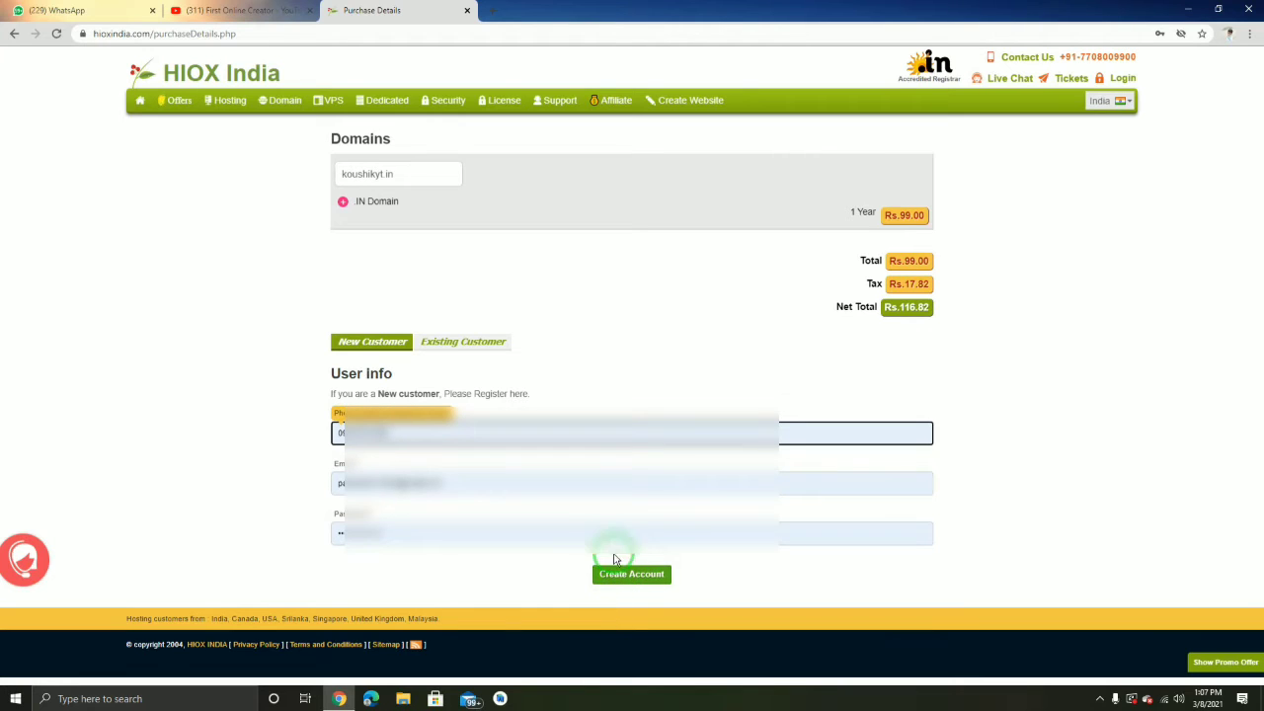
{"action": "left_click", "coordinate": [339, 433]}
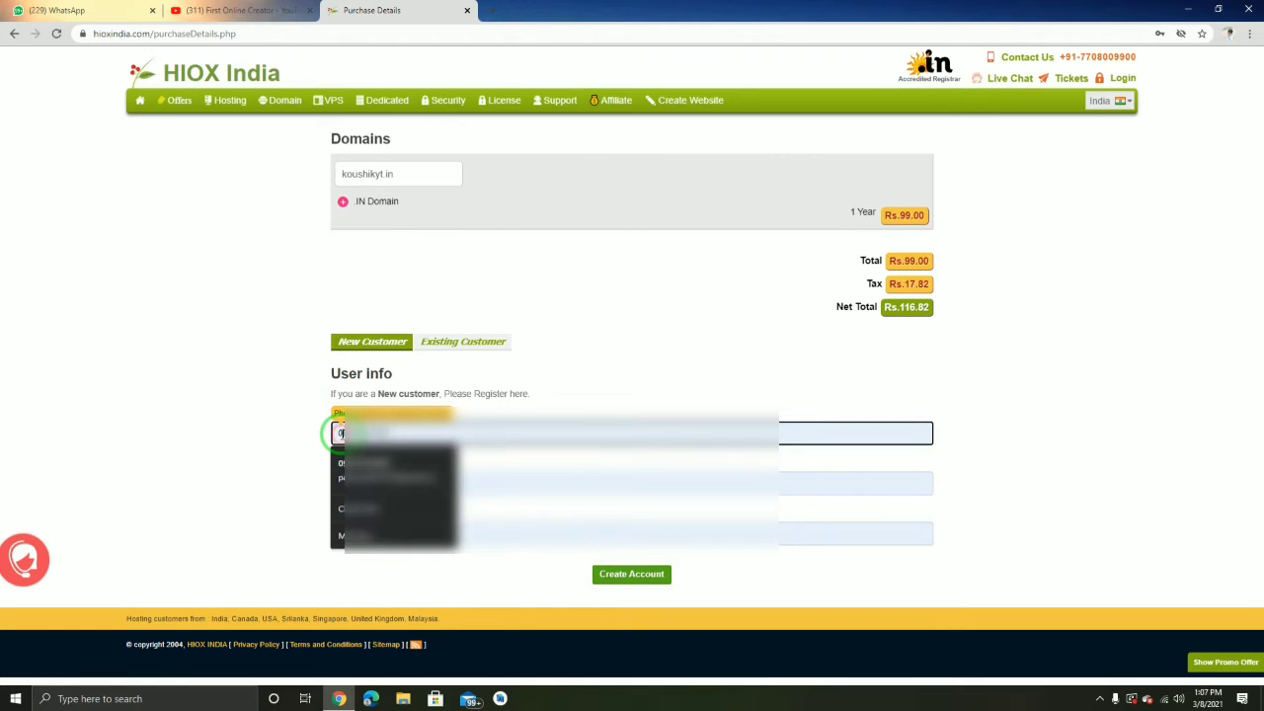
{"action": "left_click", "coordinate": [370, 470]}
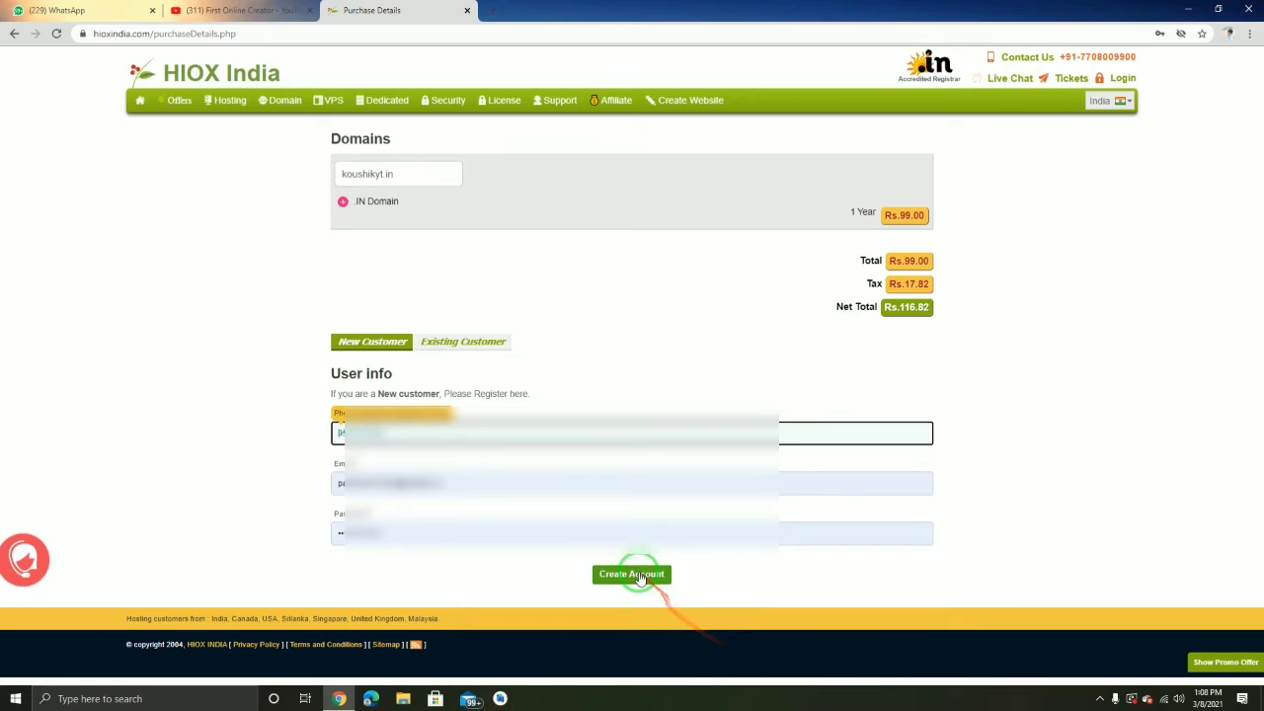
{"action": "left_click", "coordinate": [636, 575]}
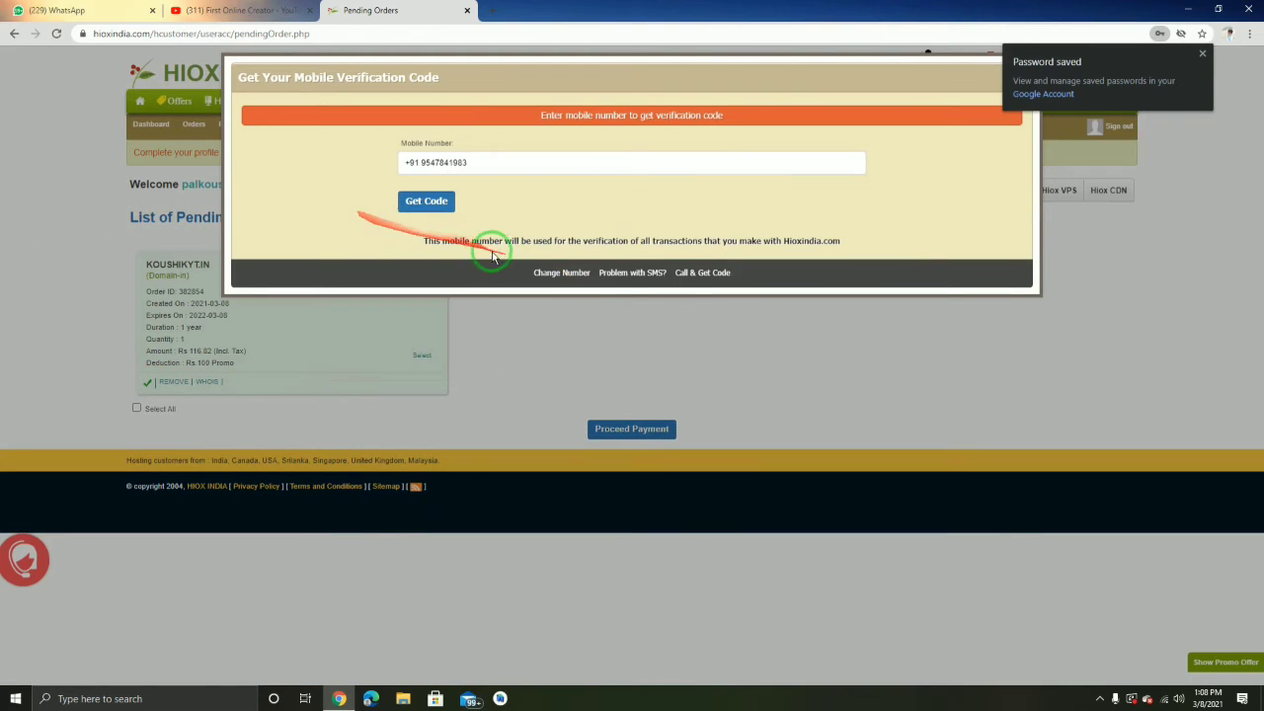
Request an SMS code, enter it and verify the mobile number
{"action": "left_click", "coordinate": [425, 203]}
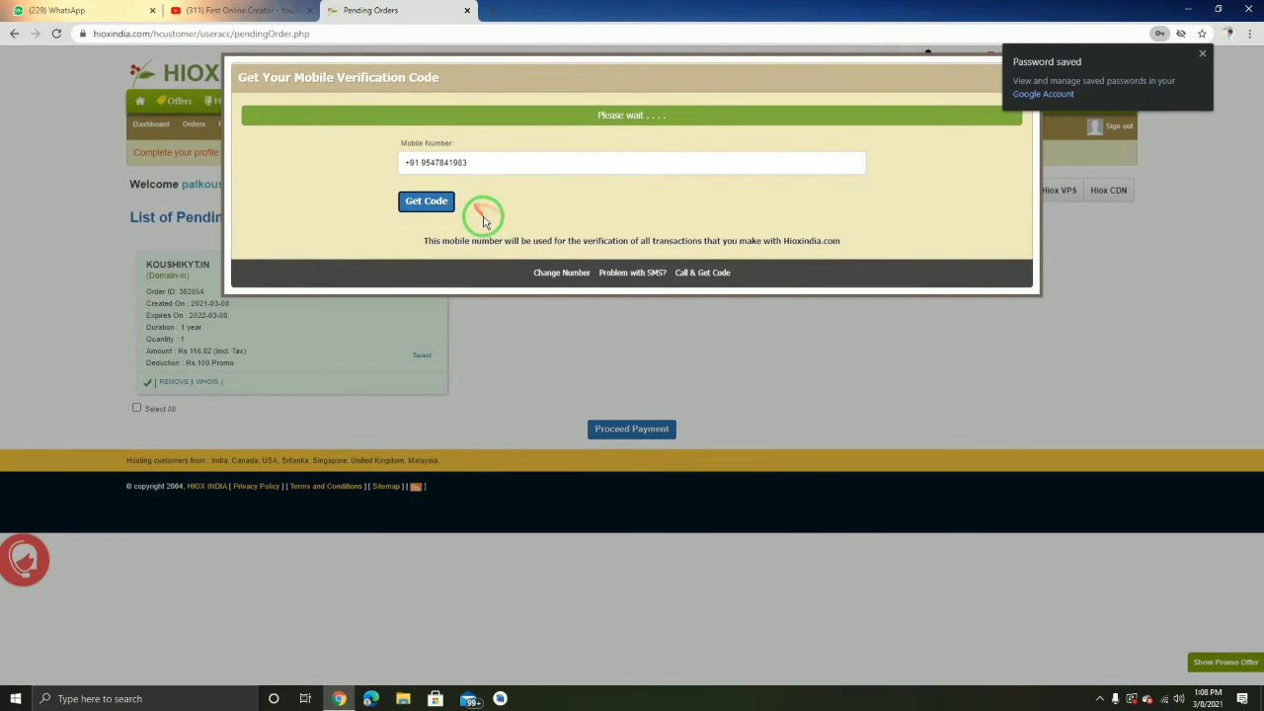
{"action": "left_click", "coordinate": [462, 212]}
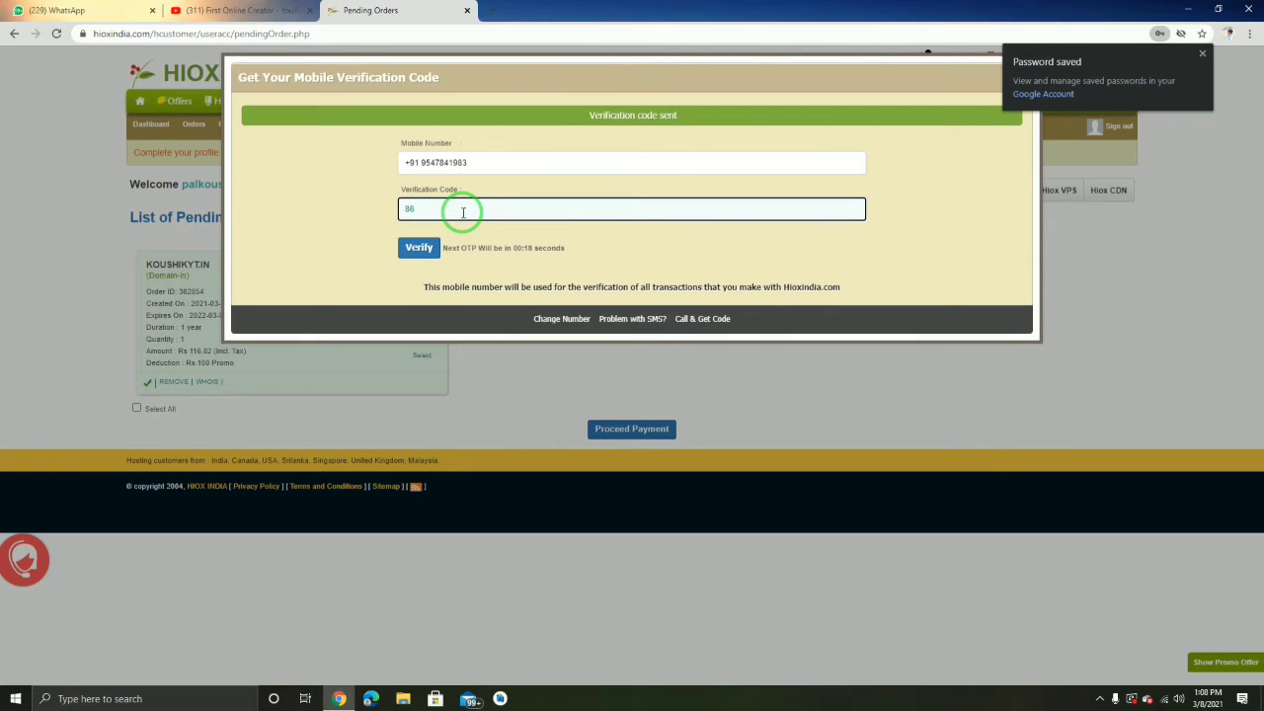
{"action": "left_click", "coordinate": [419, 248]}
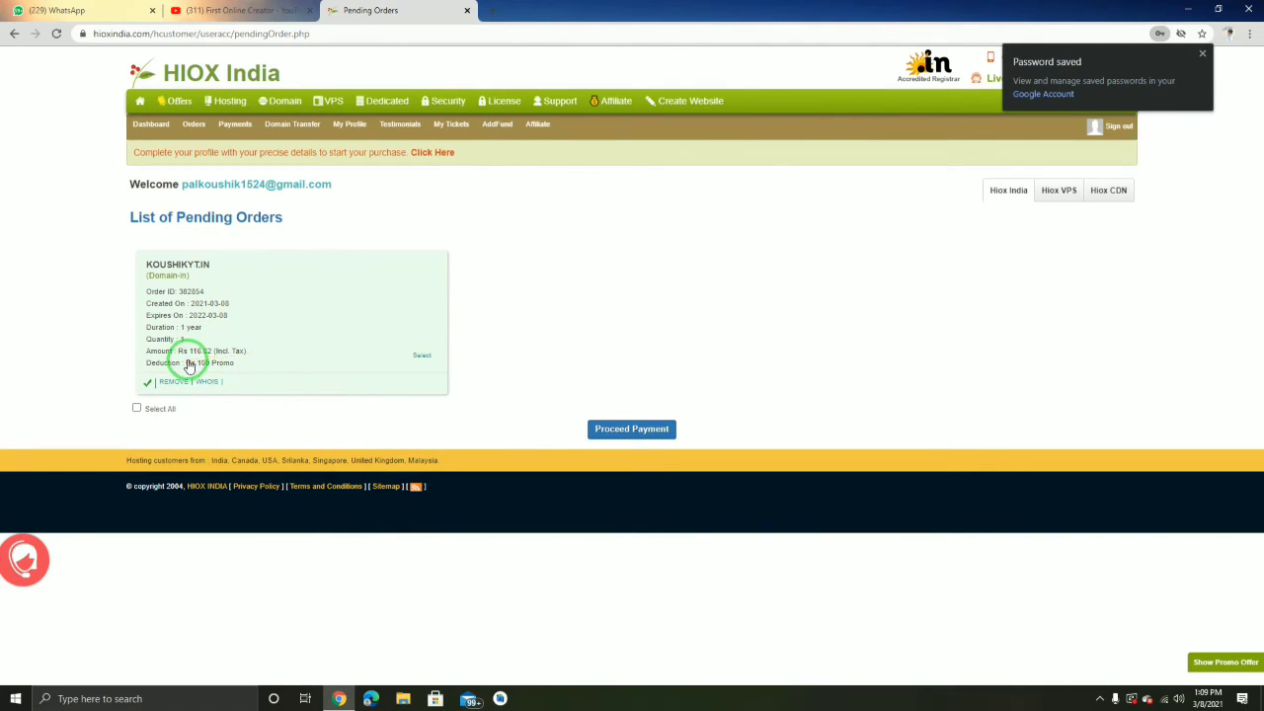
Proceed to payment and enter the customer's full name, autofilling from a saved address
{"action": "left_click", "coordinate": [631, 431]}
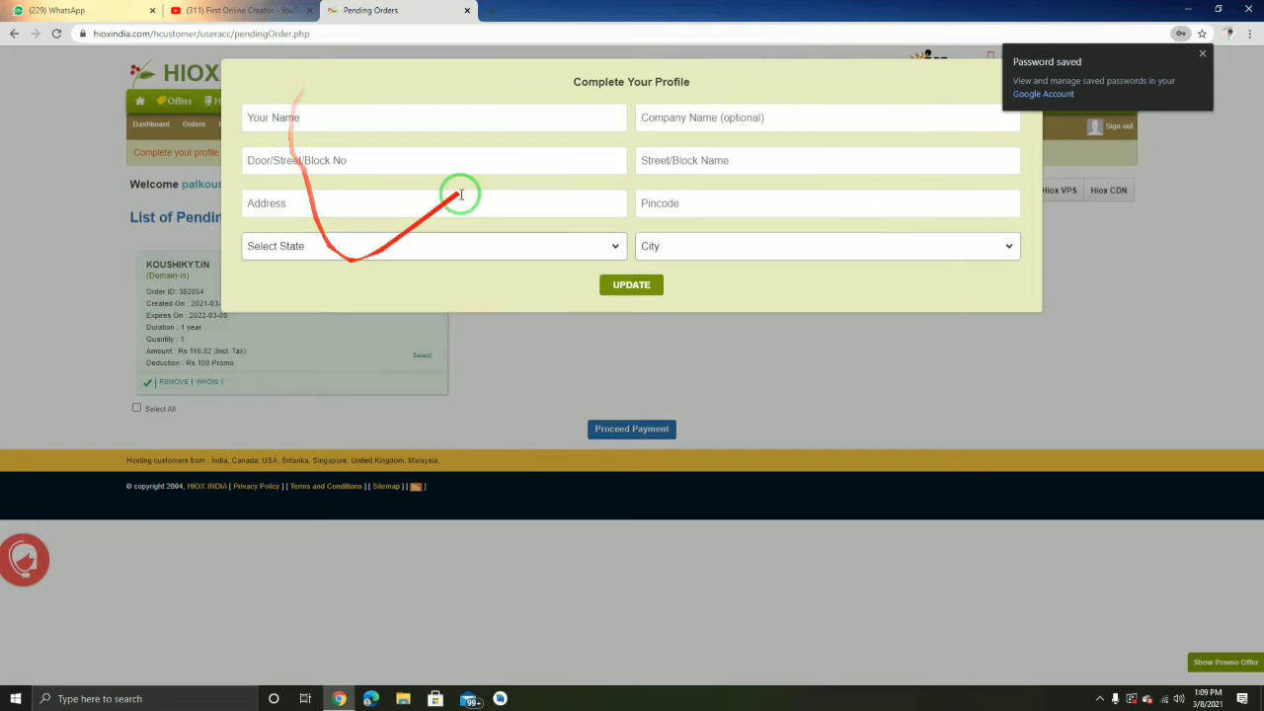
{"action": "left_click", "coordinate": [266, 114]}
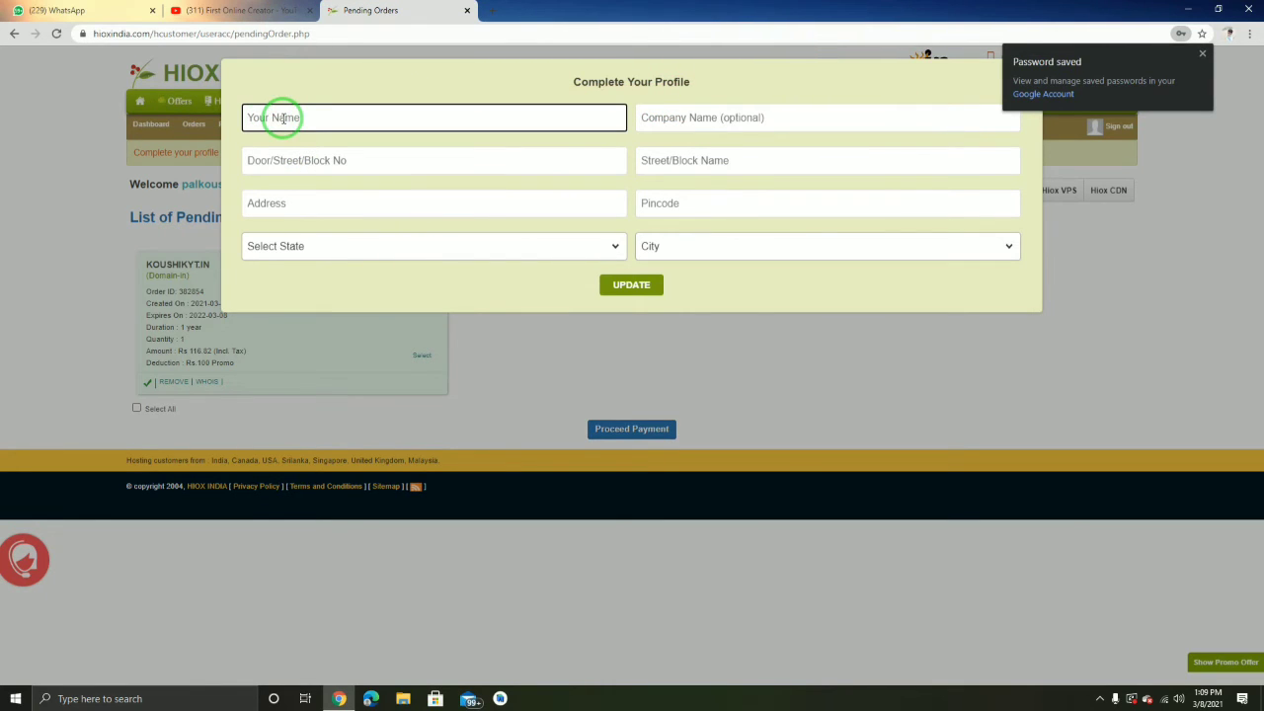
{"action": "type", "text": "koush"}
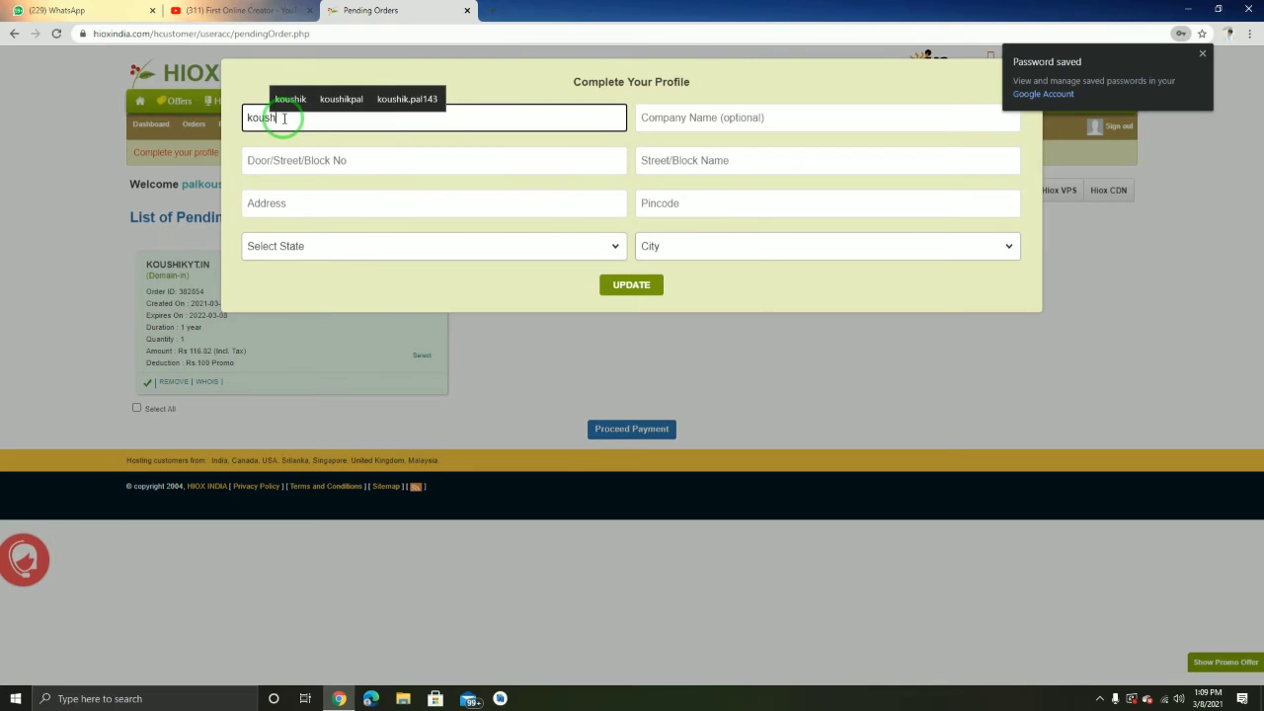
{"action": "type", "text": "ik pal"}
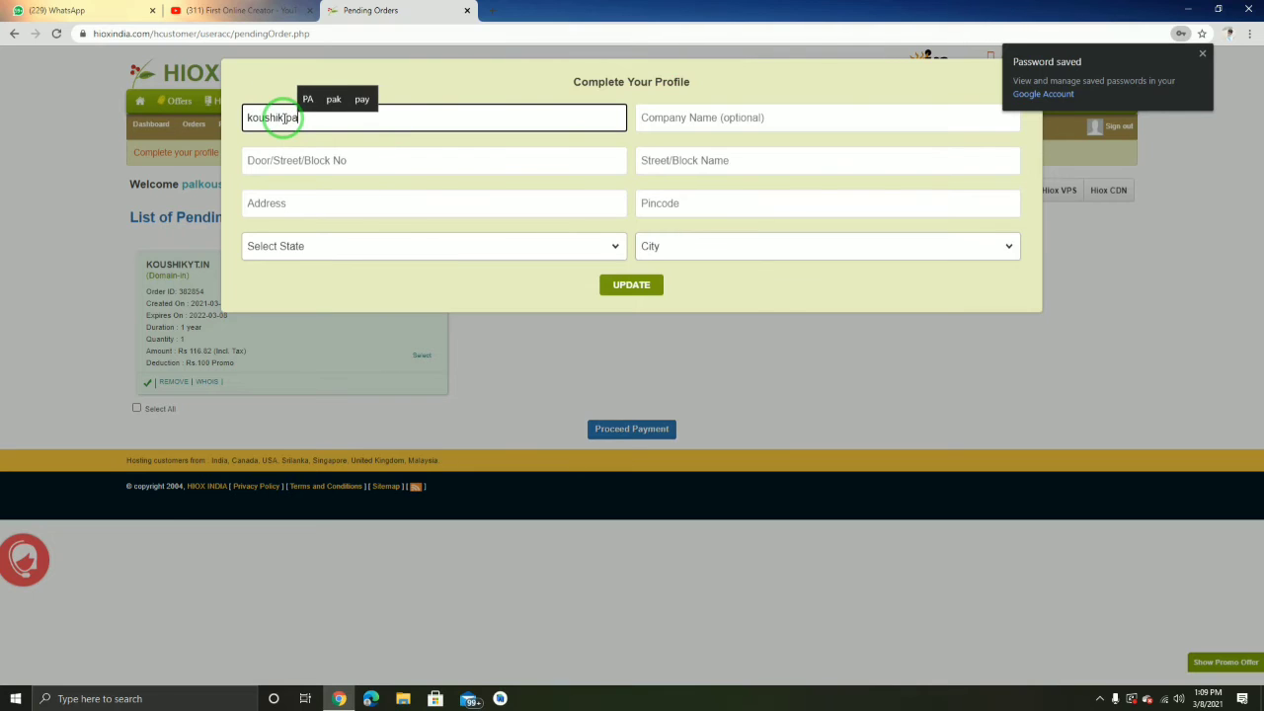
{"action": "left_click", "coordinate": [649, 118]}
{"action": "left_click", "coordinate": [655, 124]}
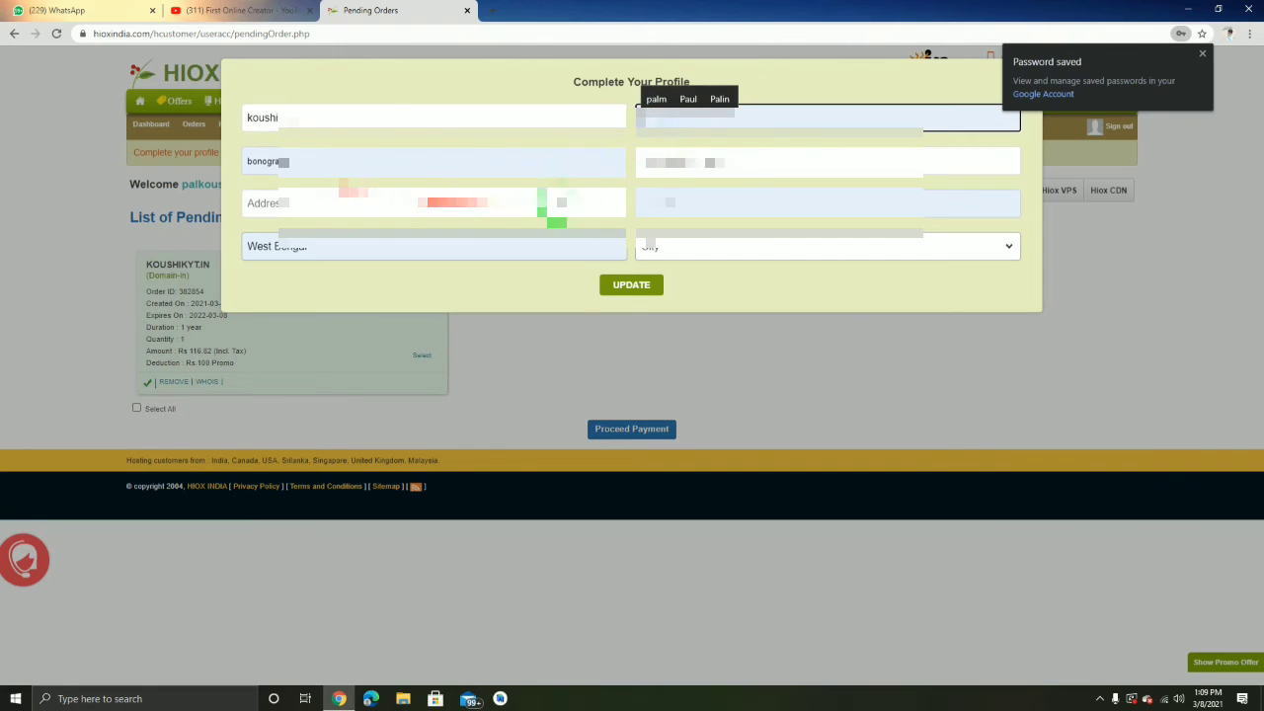
Enter the address line, choose Kolkata as the West Bengal city, and submit
{"action": "left_click", "coordinate": [367, 205]}
{"action": "type", "text": "b"}
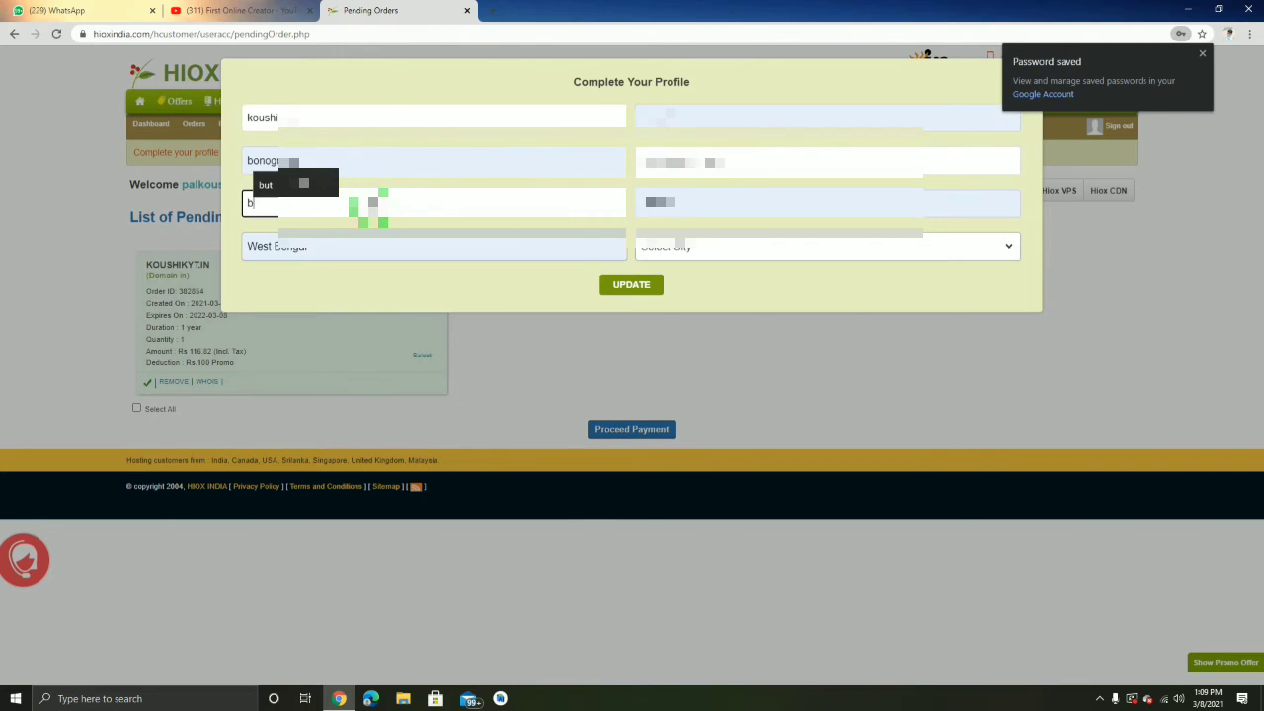
{"action": "type", "text": "onogr"}
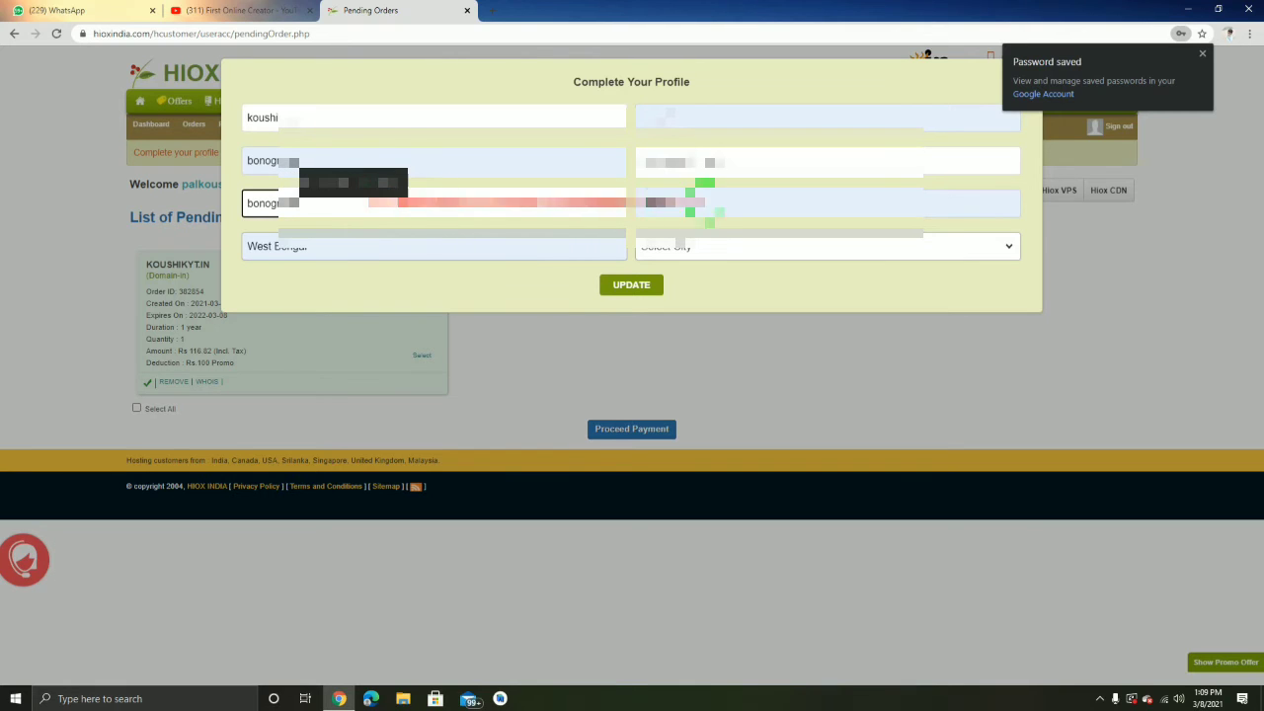
{"action": "left_click", "coordinate": [705, 246]}
{"action": "scroll", "coordinate": [711, 440], "scroll_direction": "down", "scroll_amount": 1}
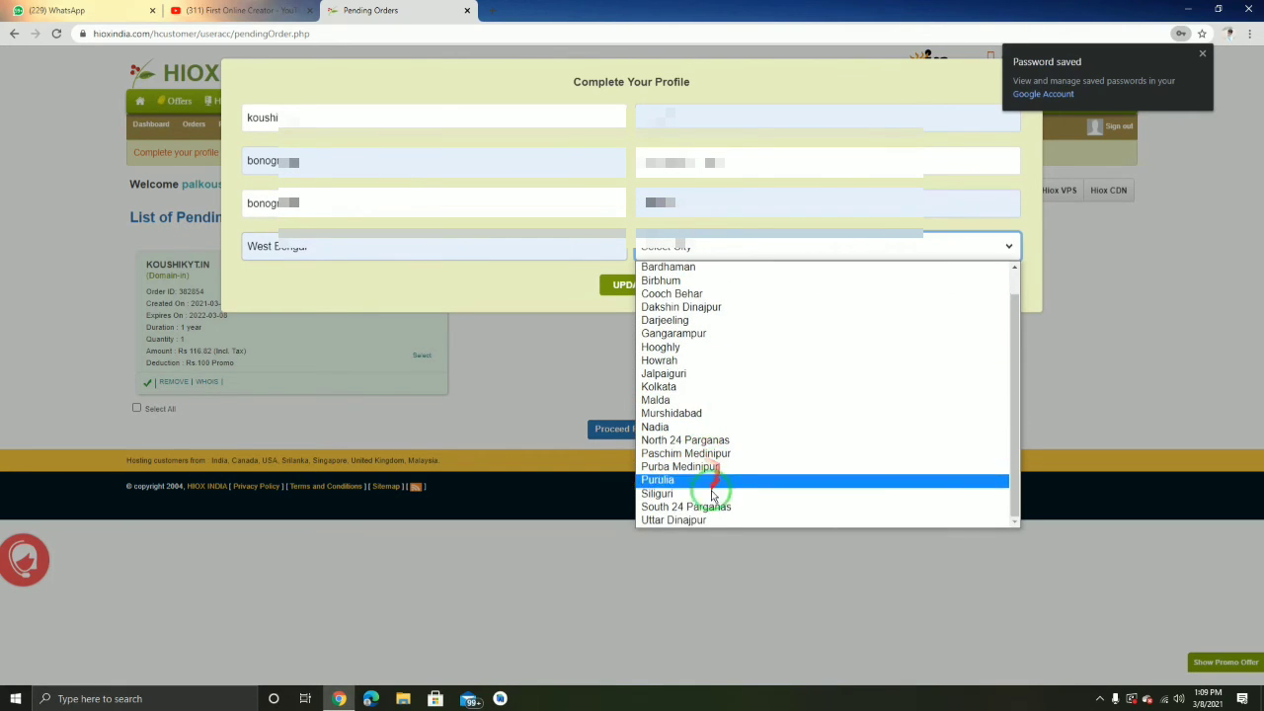
{"action": "scroll", "coordinate": [696, 435], "scroll_direction": "up", "scroll_amount": 1}
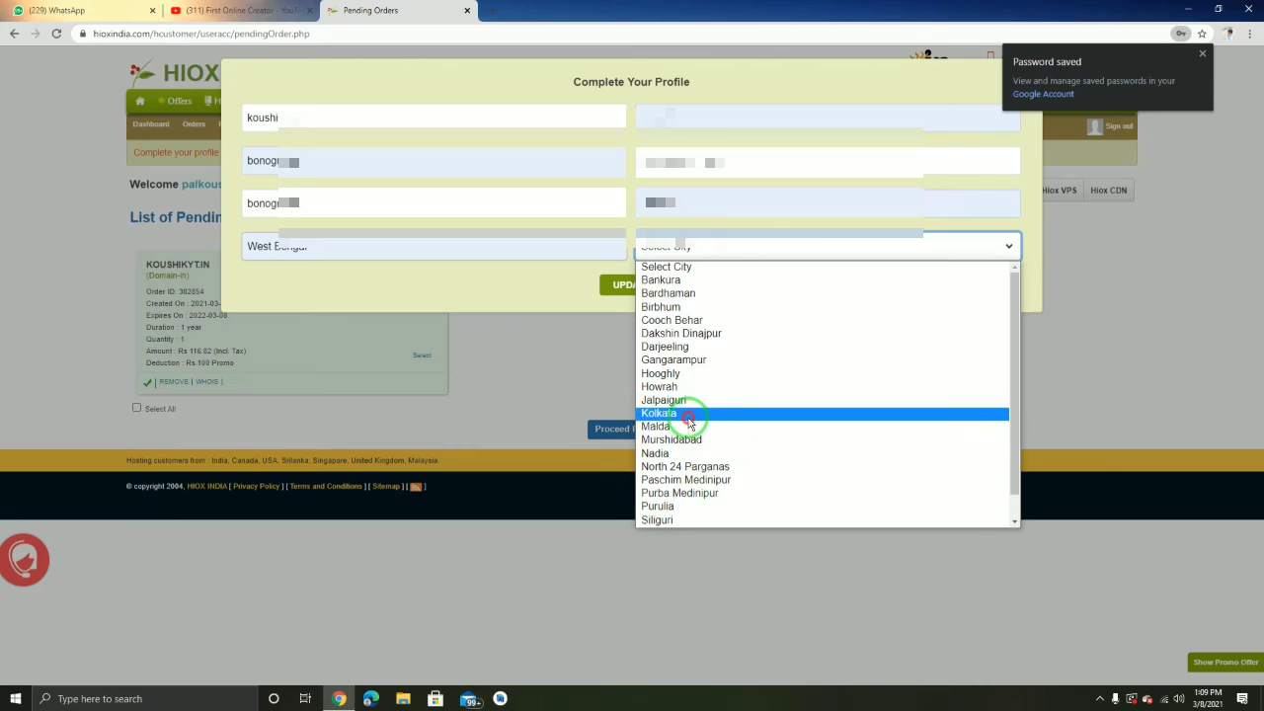
{"action": "left_click", "coordinate": [685, 415]}
{"action": "left_click", "coordinate": [633, 285]}
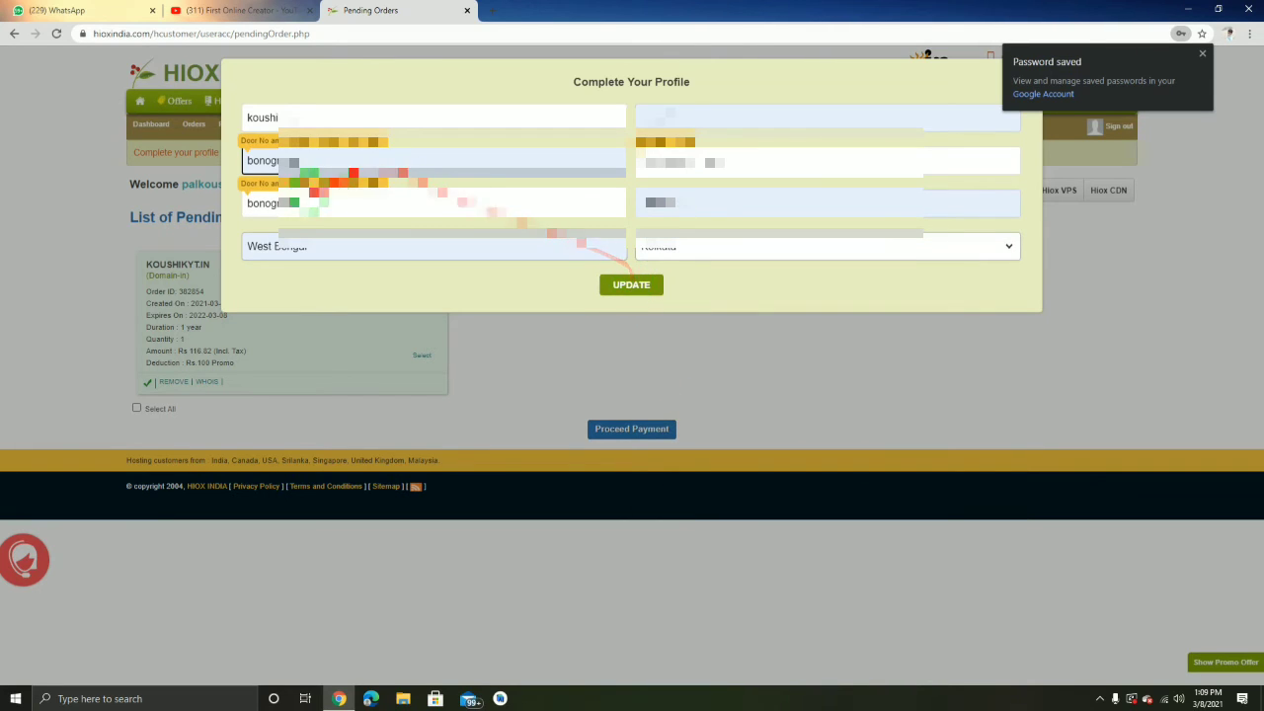
Clear the autofilled address and door/street lines and retype the address line
{"action": "left_click", "coordinate": [321, 202]}
{"action": "left_click", "coordinate": [323, 237]}
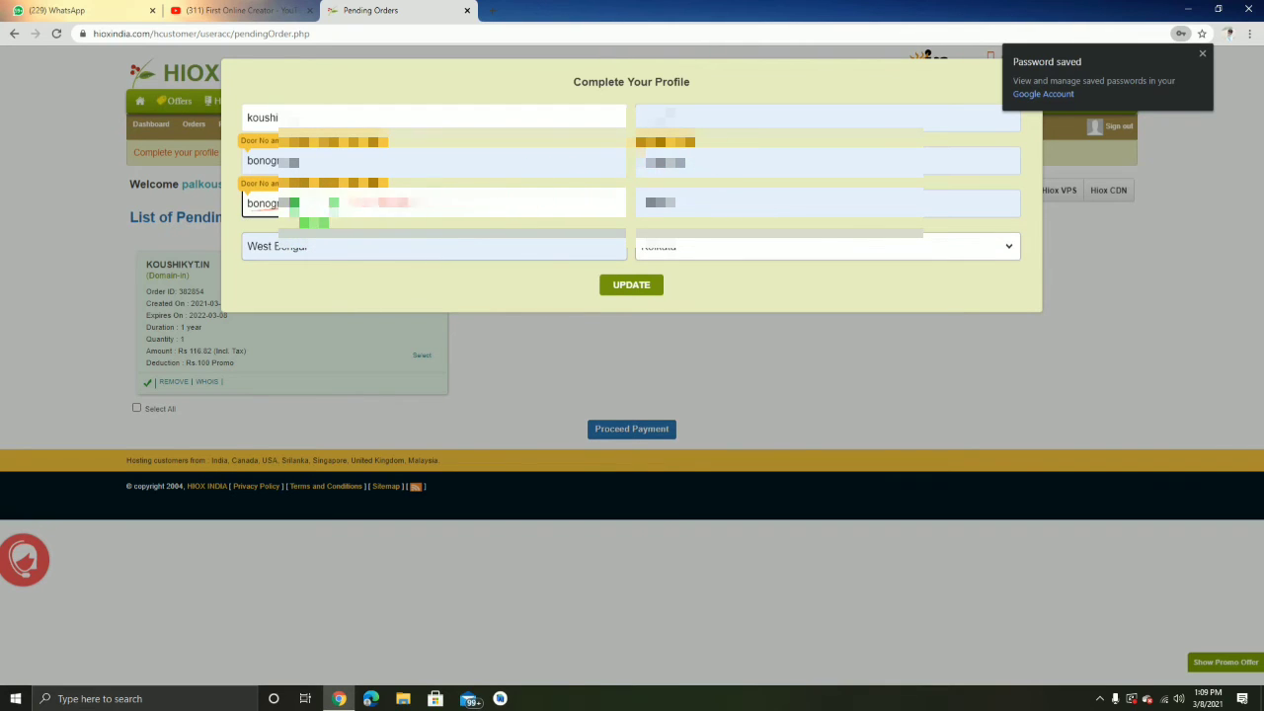
{"action": "left_click_drag", "start_coordinate": [301, 204], "coordinate": [171, 217]}
{"action": "key", "text": "BackSpace"}
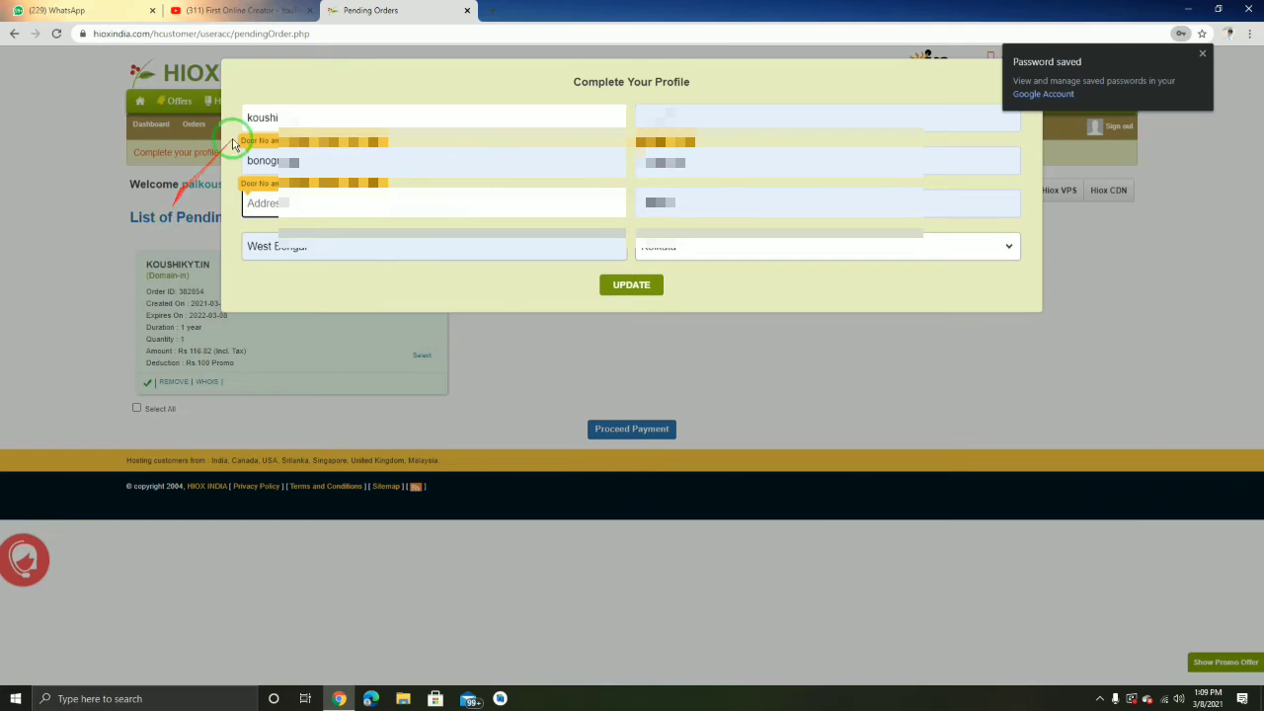
{"action": "left_click_drag", "start_coordinate": [326, 161], "coordinate": [138, 153]}
{"action": "key", "text": "BackSpace"}
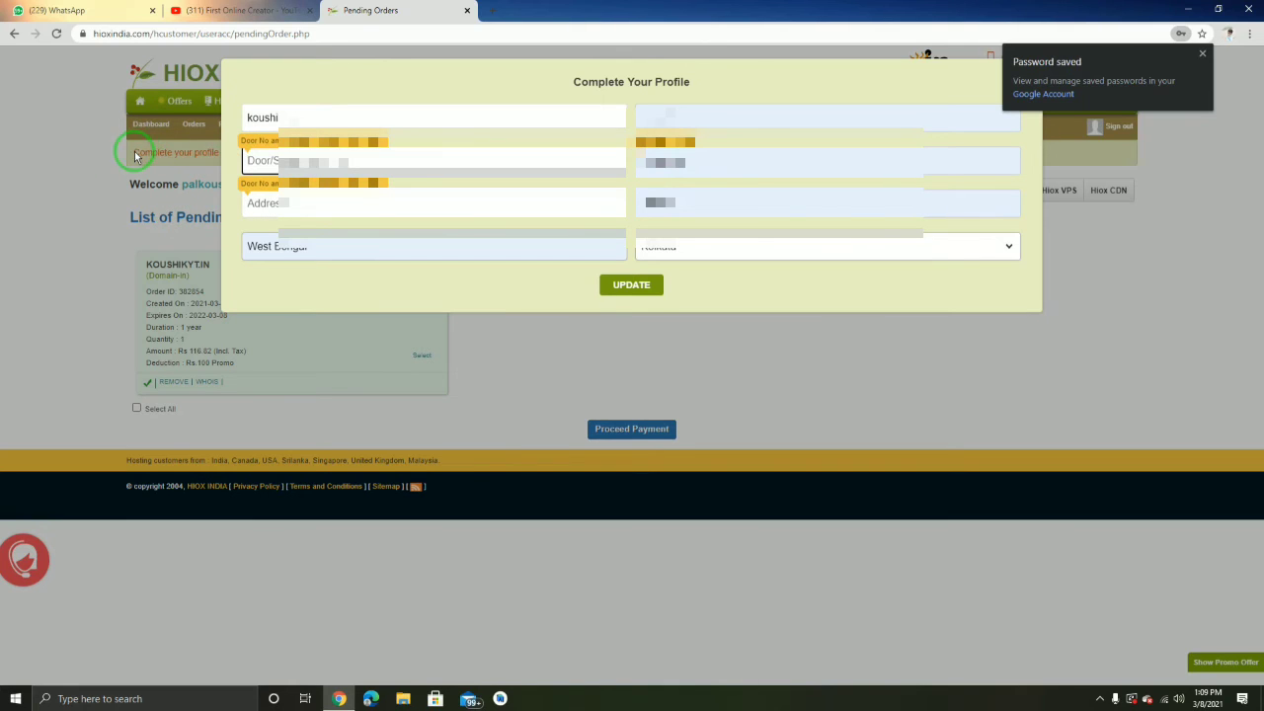
{"action": "left_click", "coordinate": [261, 204]}
{"action": "left_click", "coordinate": [277, 204]}
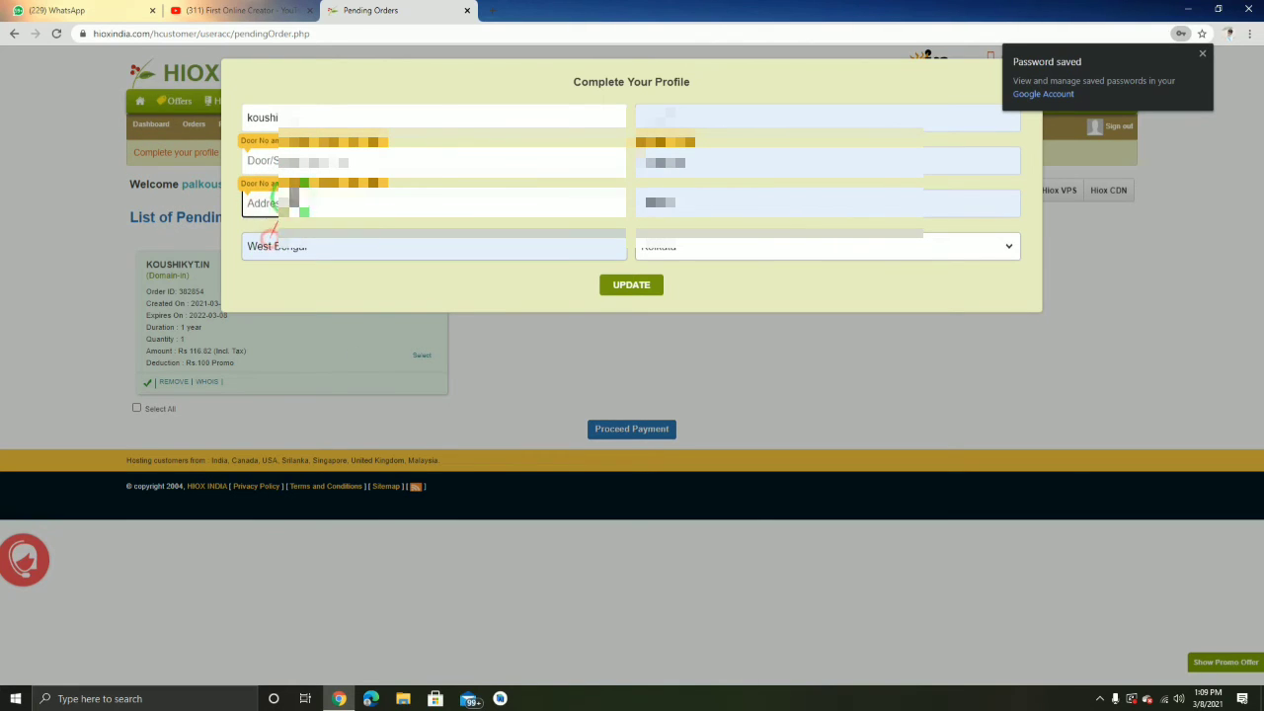
{"action": "left_click", "coordinate": [282, 204]}
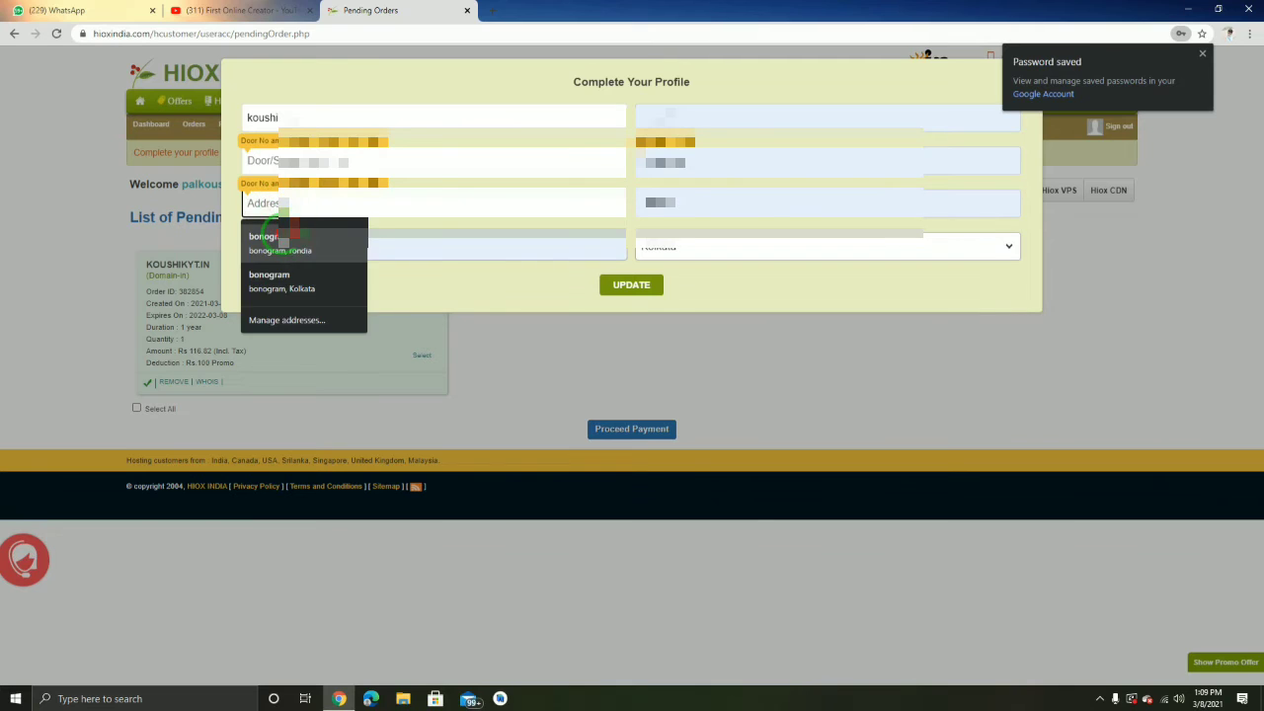
{"action": "left_click", "coordinate": [255, 204]}
{"action": "left_click", "coordinate": [264, 203]}
{"action": "type", "text": "b"}
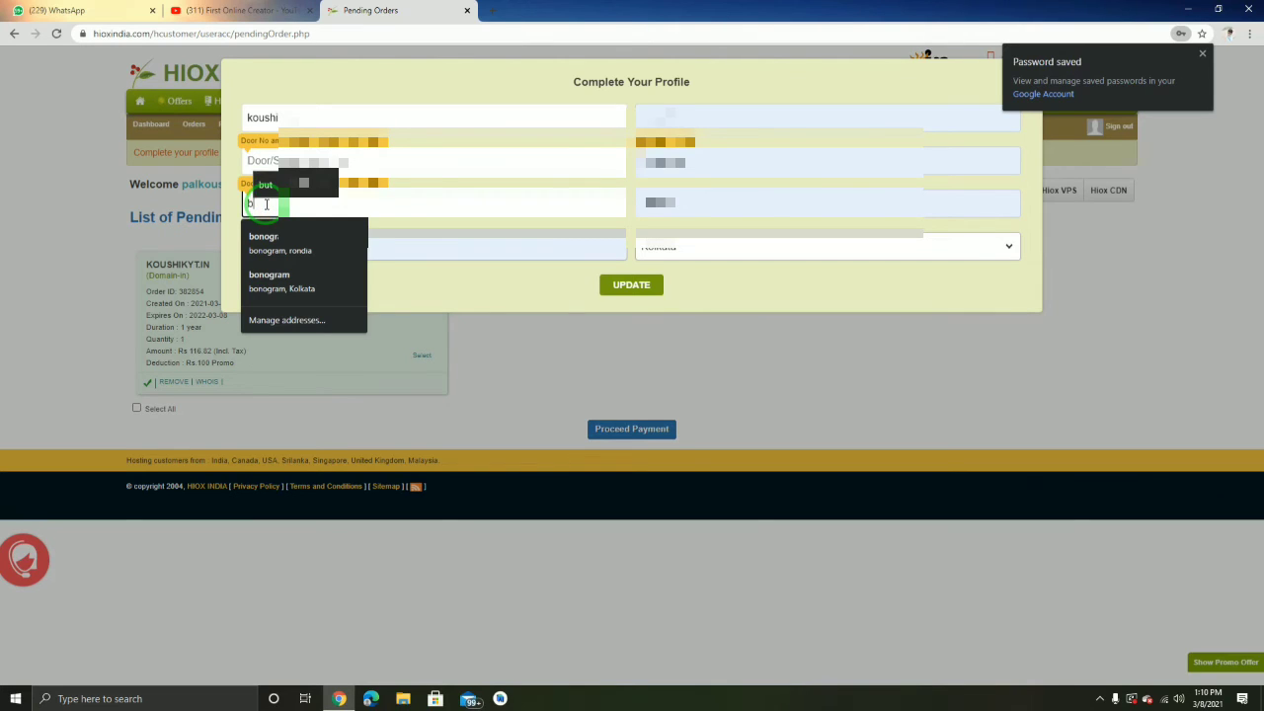
{"action": "type", "text": "onogr"}
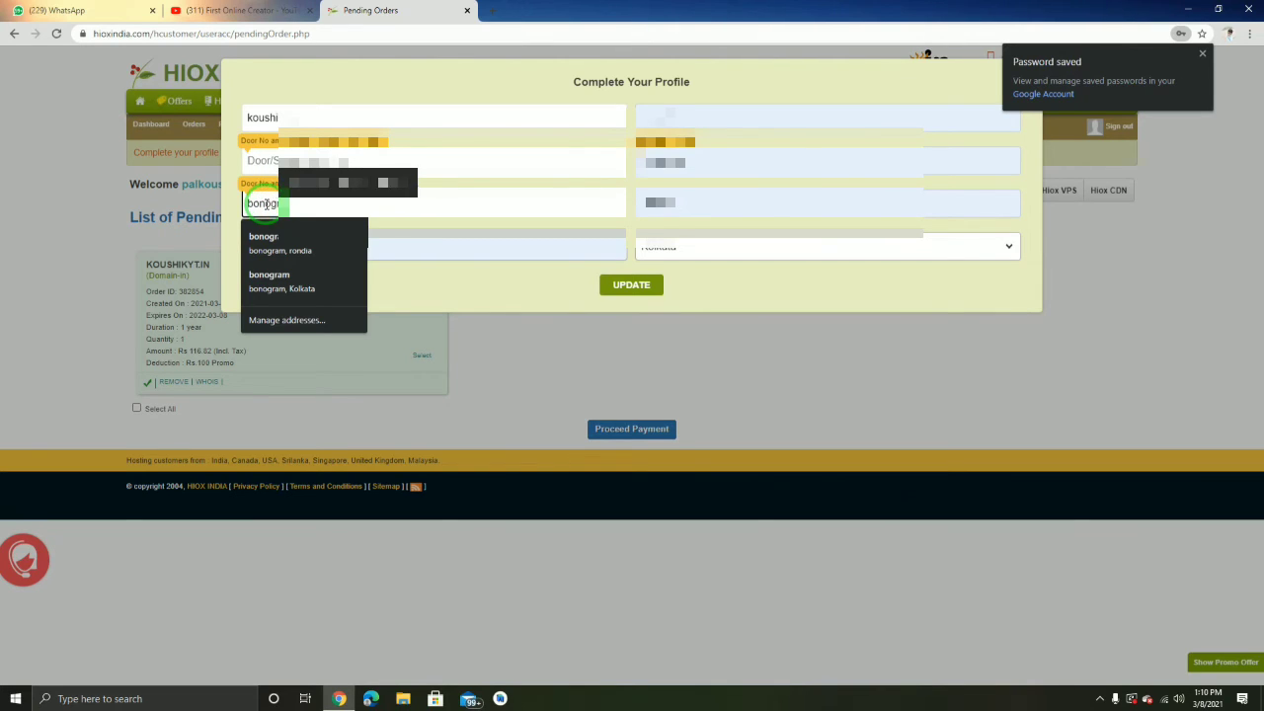
Enter the door/street address, autofill the right-hand fields, and submit with UPDATE
{"action": "left_click", "coordinate": [632, 288]}
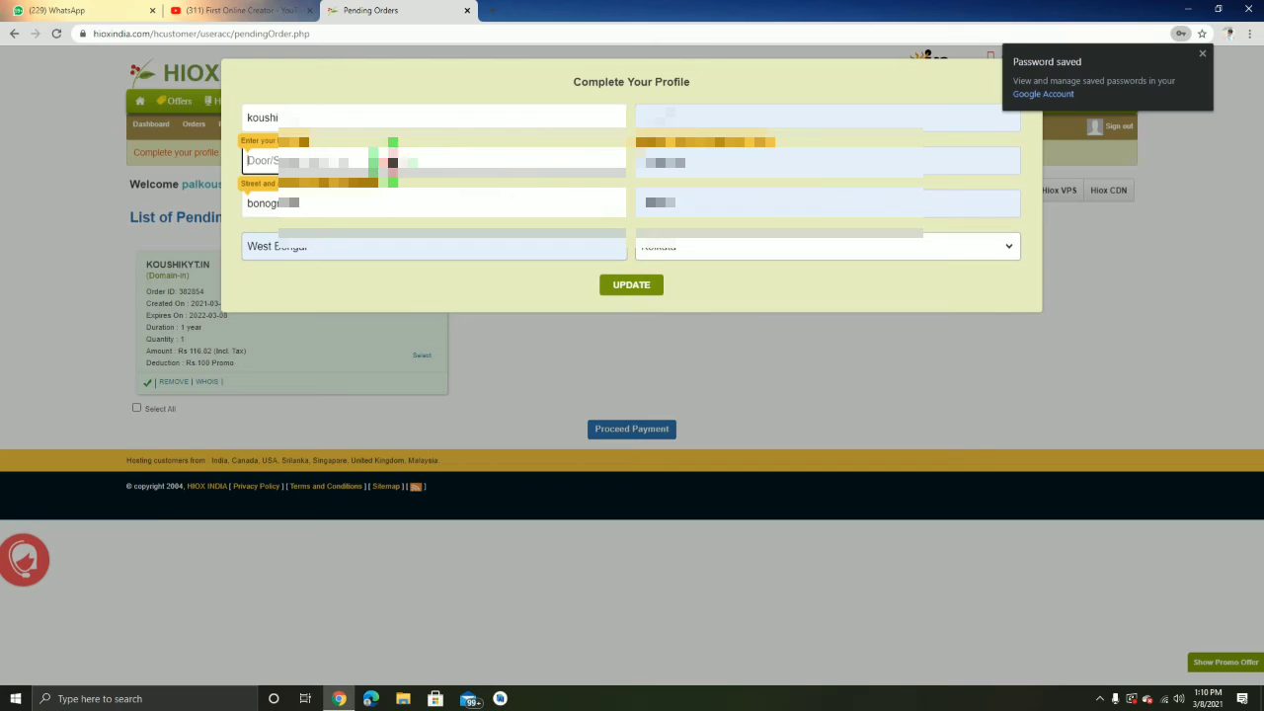
{"action": "type", "text": "b"}
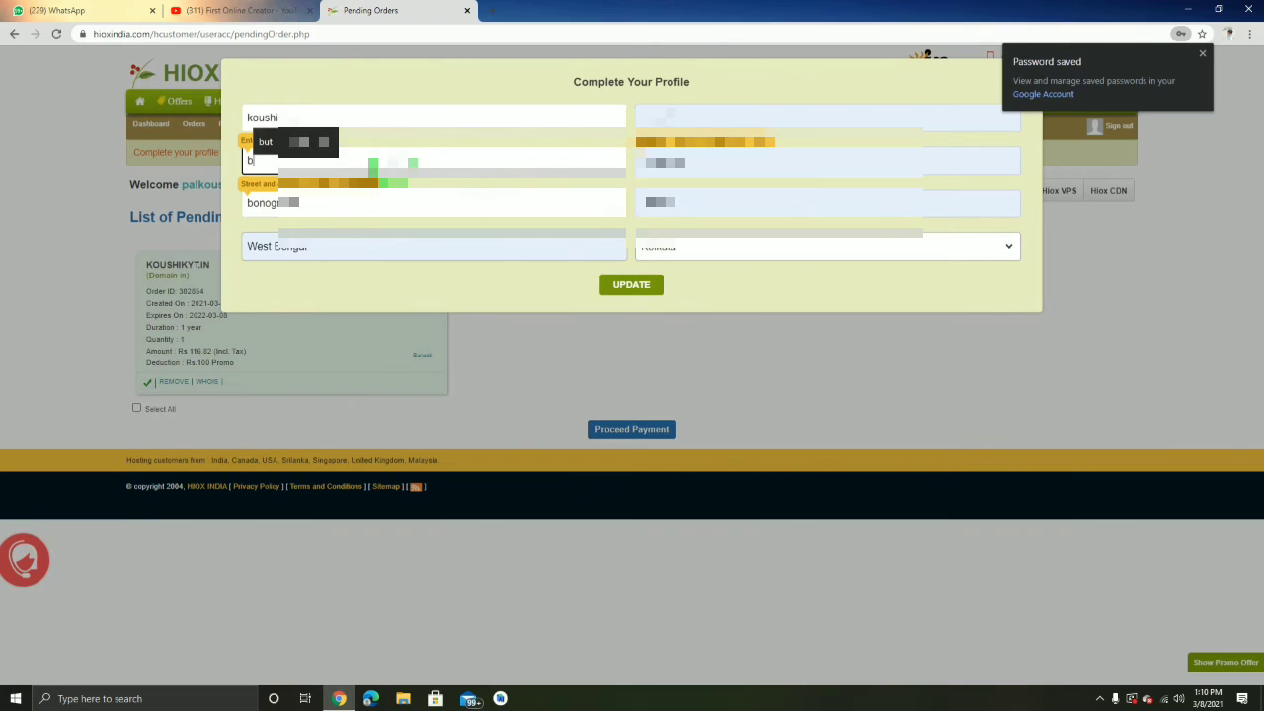
{"action": "type", "text": "udbu"}
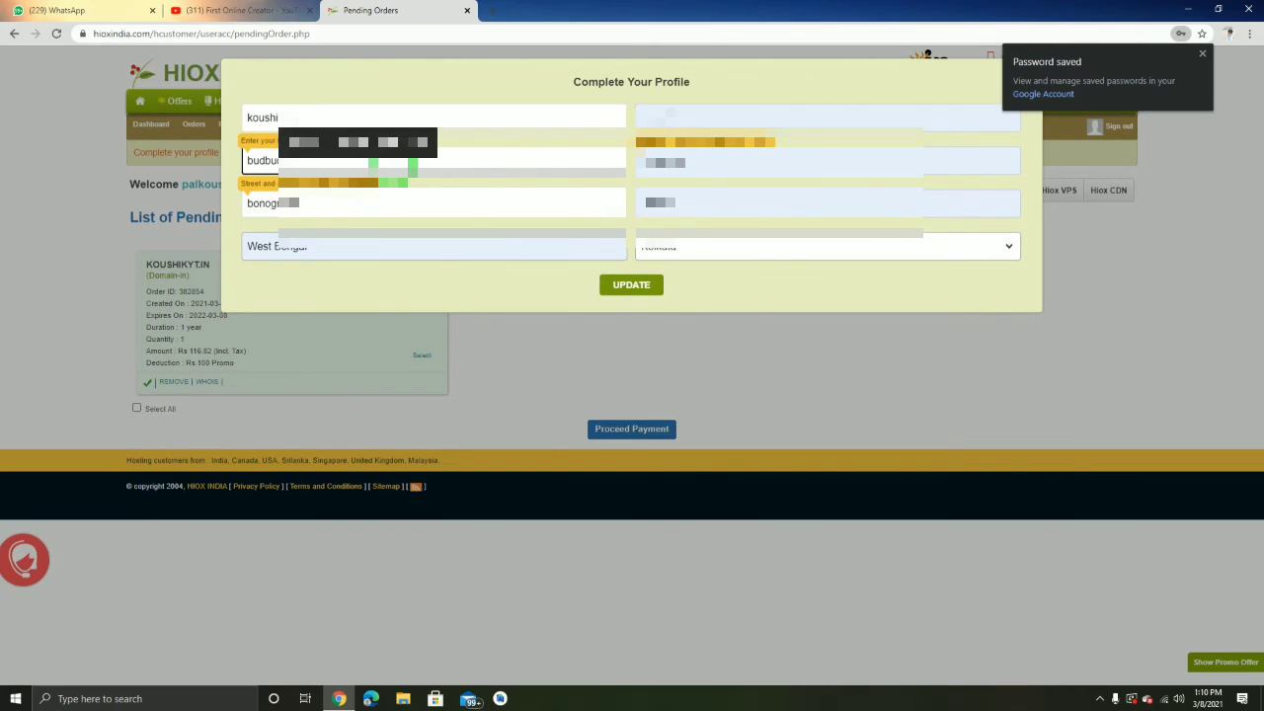
{"action": "left_click", "coordinate": [736, 156]}
{"action": "left_click", "coordinate": [682, 193]}
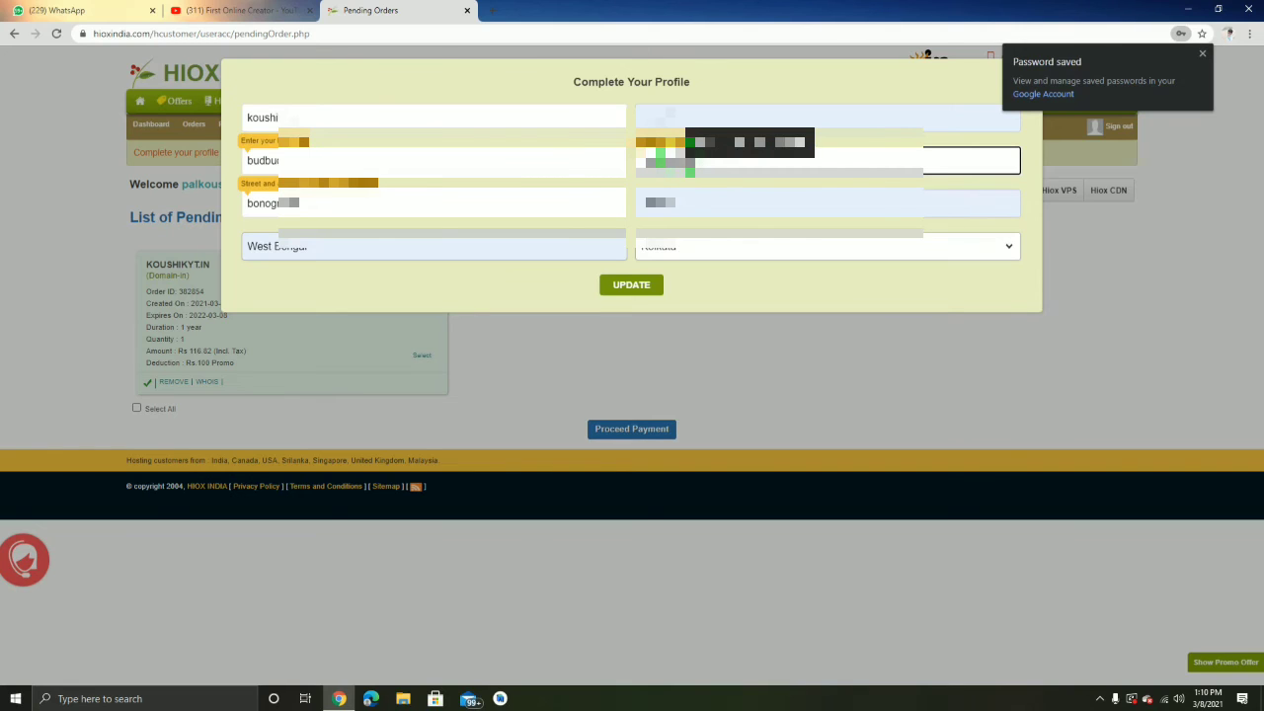
{"action": "left_click", "coordinate": [650, 286]}
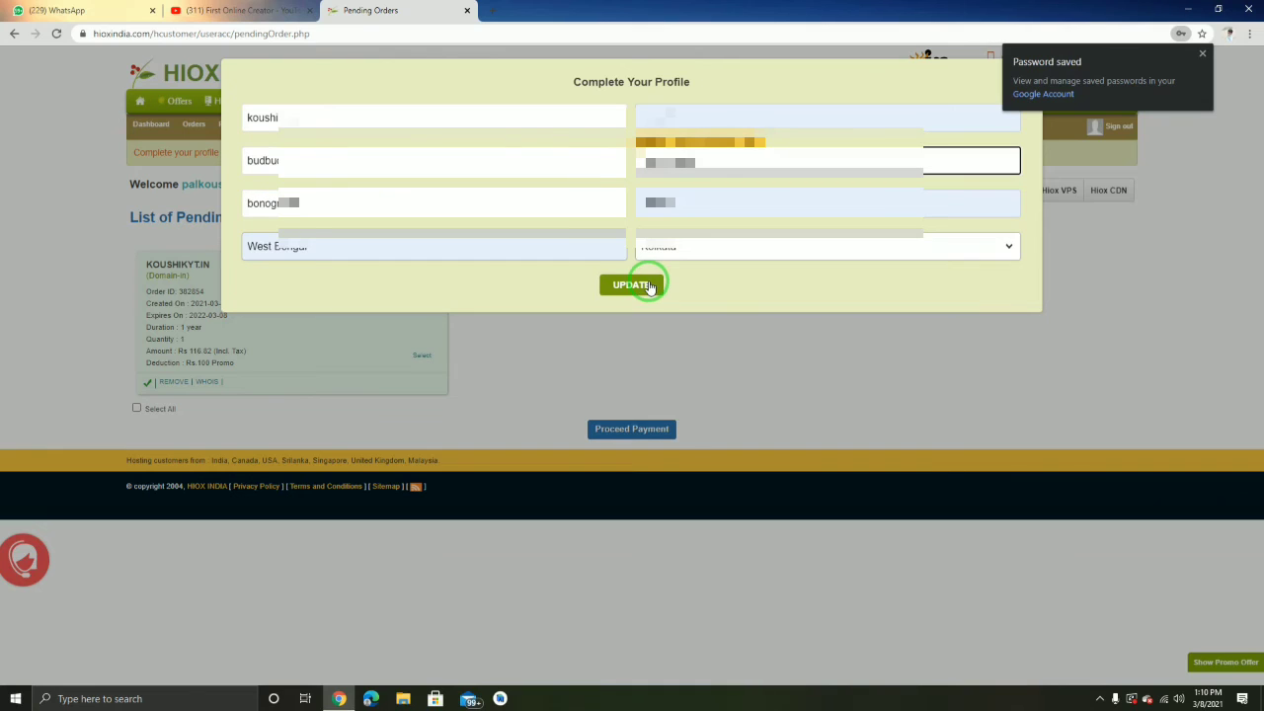
{"action": "left_click", "coordinate": [629, 290]}
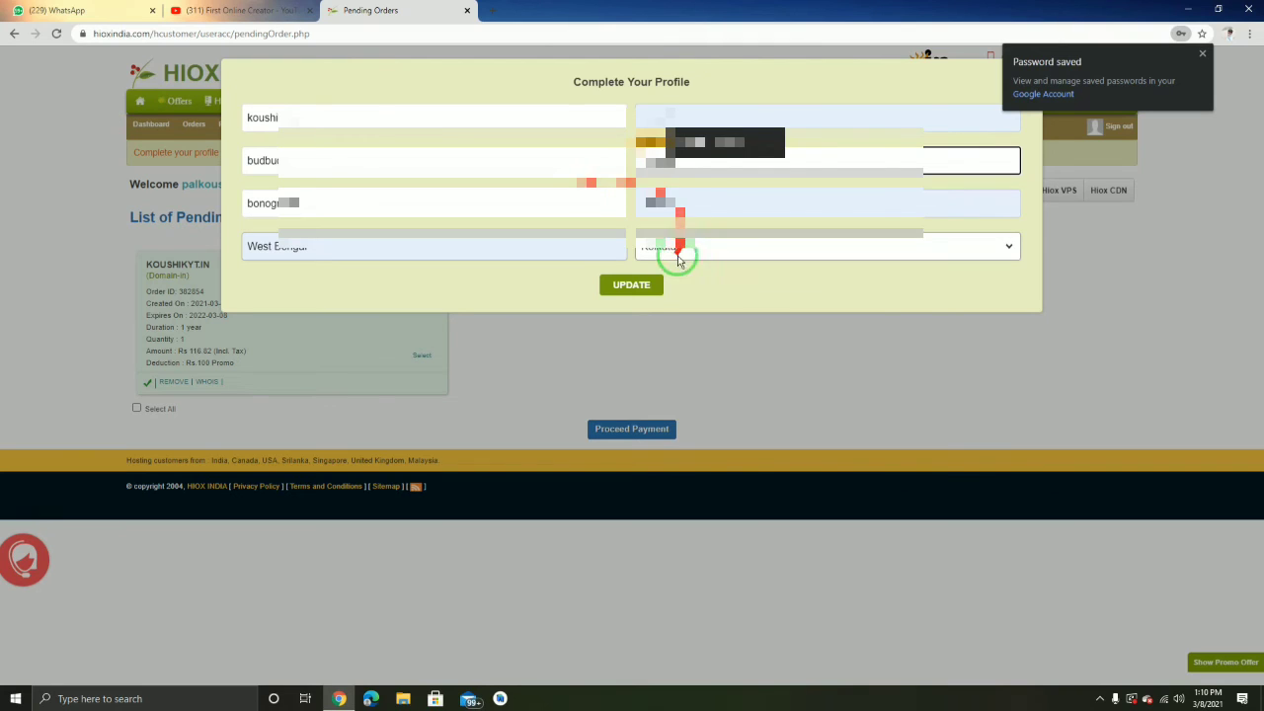
{"action": "left_click", "coordinate": [642, 287]}
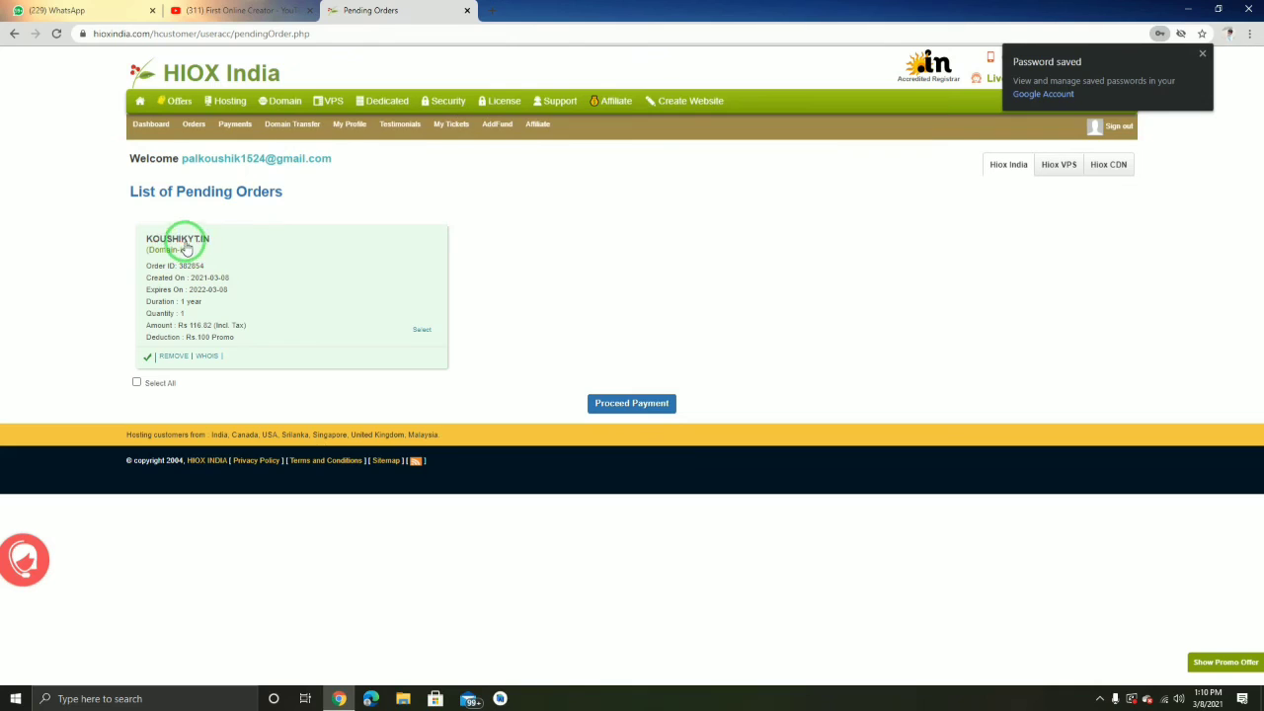
Pay for the pending Rs 116.82 koushikyt.in order through the CC Avenue gateway
{"action": "left_click", "coordinate": [614, 405]}
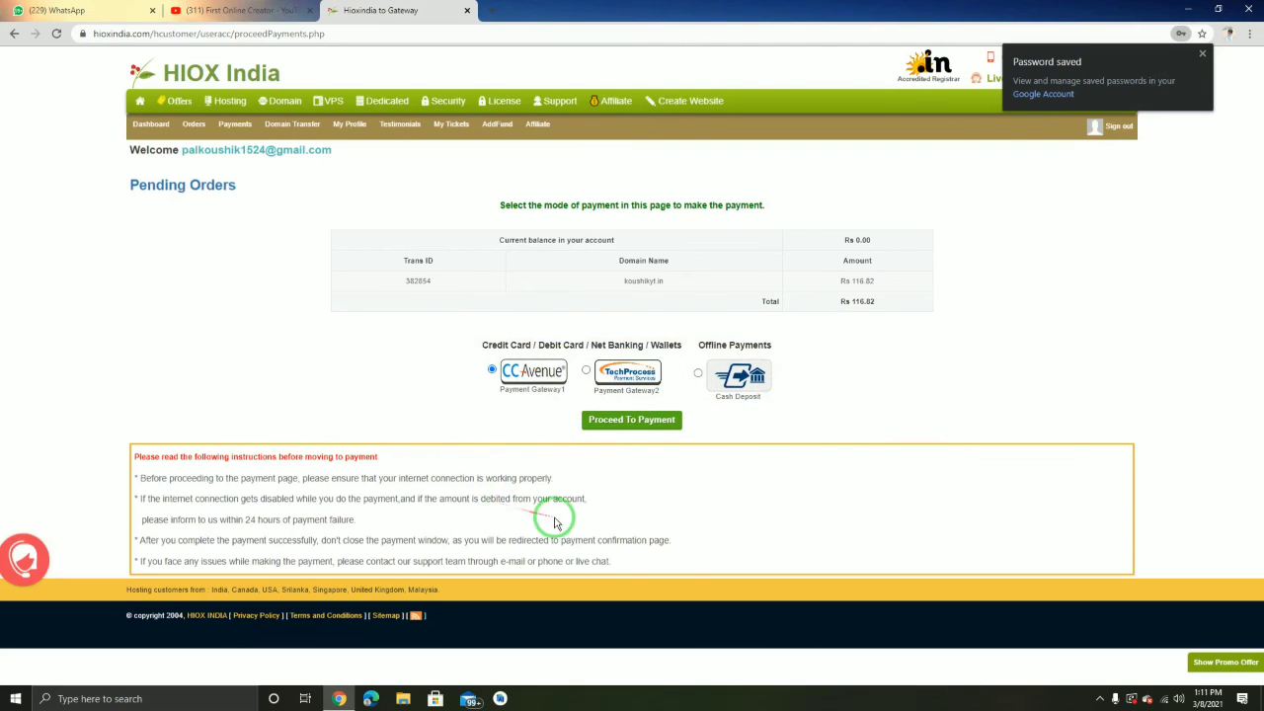
{"action": "left_click", "coordinate": [619, 425]}
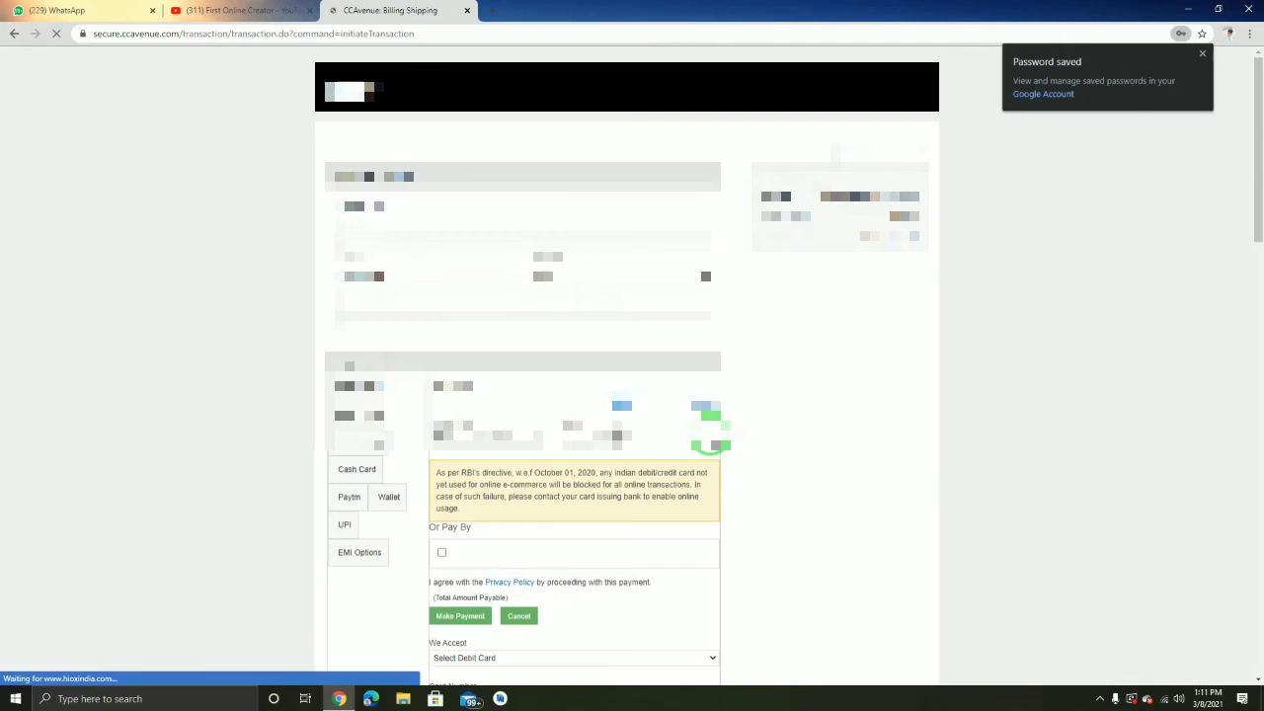
Scroll through the CCAvenue billing page to review the INR 116.82 Make Payment section
{"action": "scroll", "coordinate": [682, 423], "scroll_direction": "down", "scroll_amount": 3}
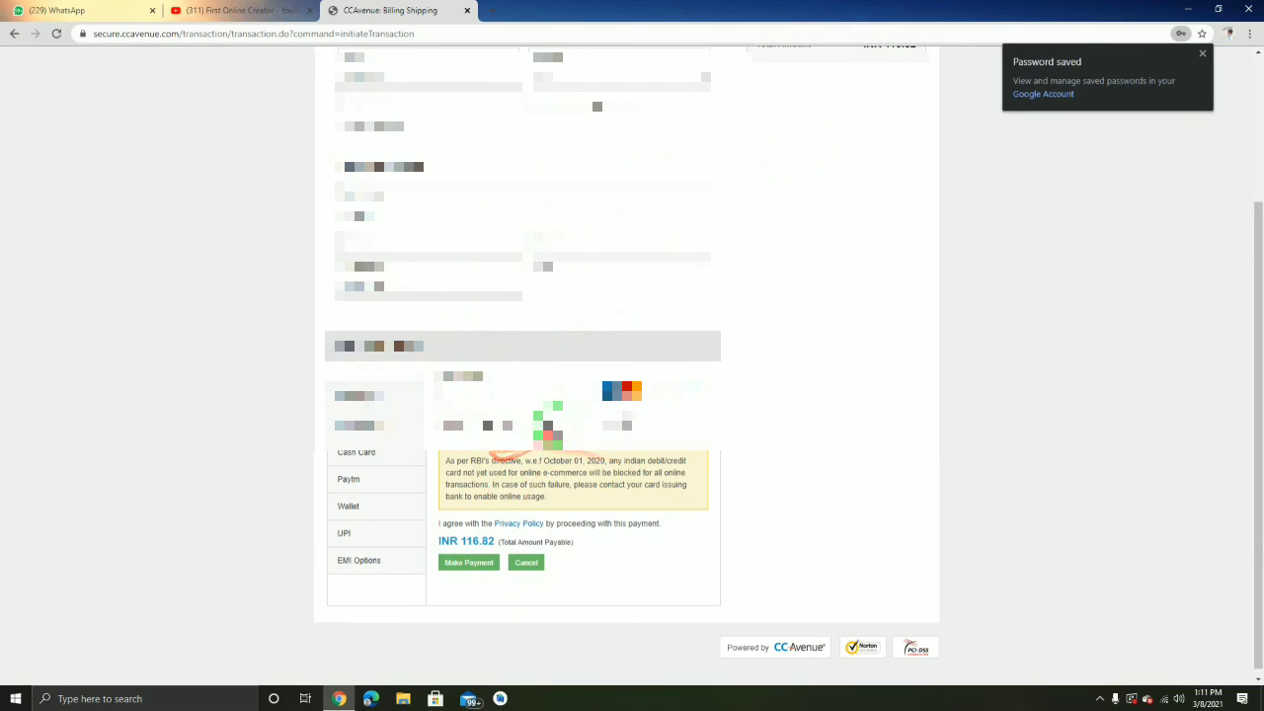
{"action": "scroll", "coordinate": [523, 444], "scroll_direction": "up", "scroll_amount": 2}
{"action": "scroll", "coordinate": [592, 415], "scroll_direction": "down", "scroll_amount": 2}
{"action": "scroll", "coordinate": [642, 405], "scroll_direction": "up", "scroll_amount": 2}
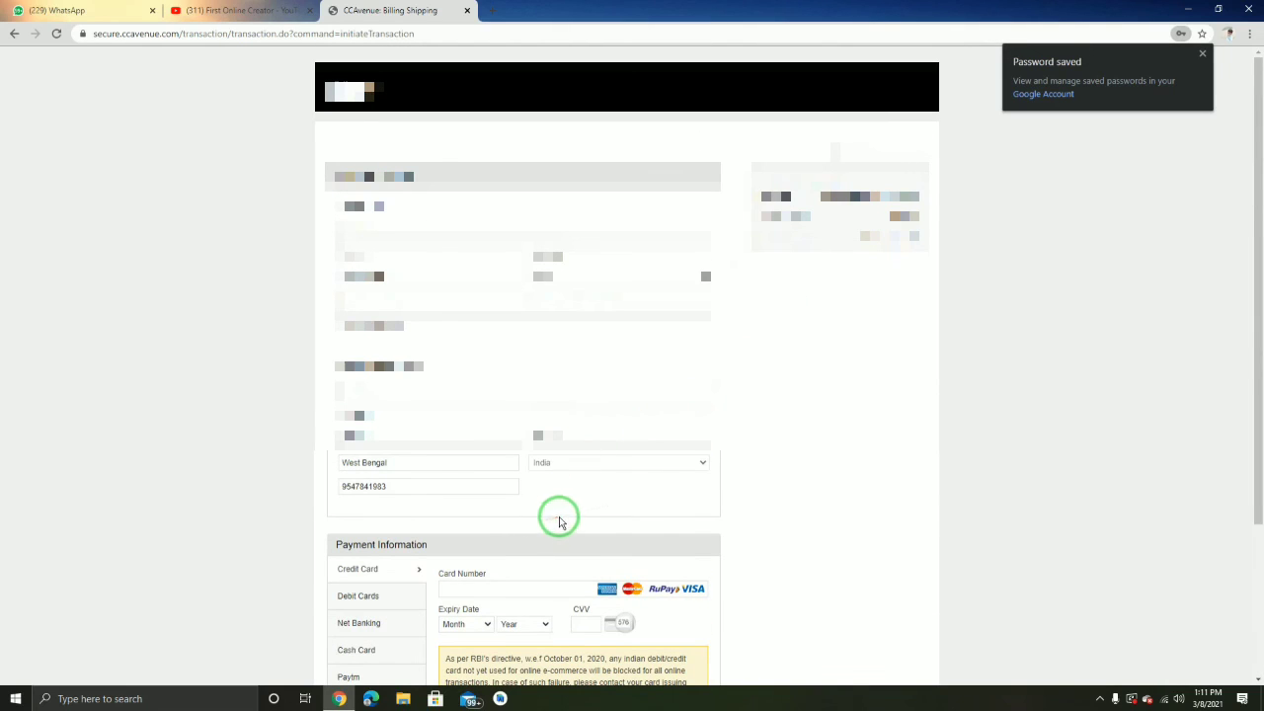
{"action": "scroll", "coordinate": [632, 568], "scroll_direction": "down", "scroll_amount": 2}
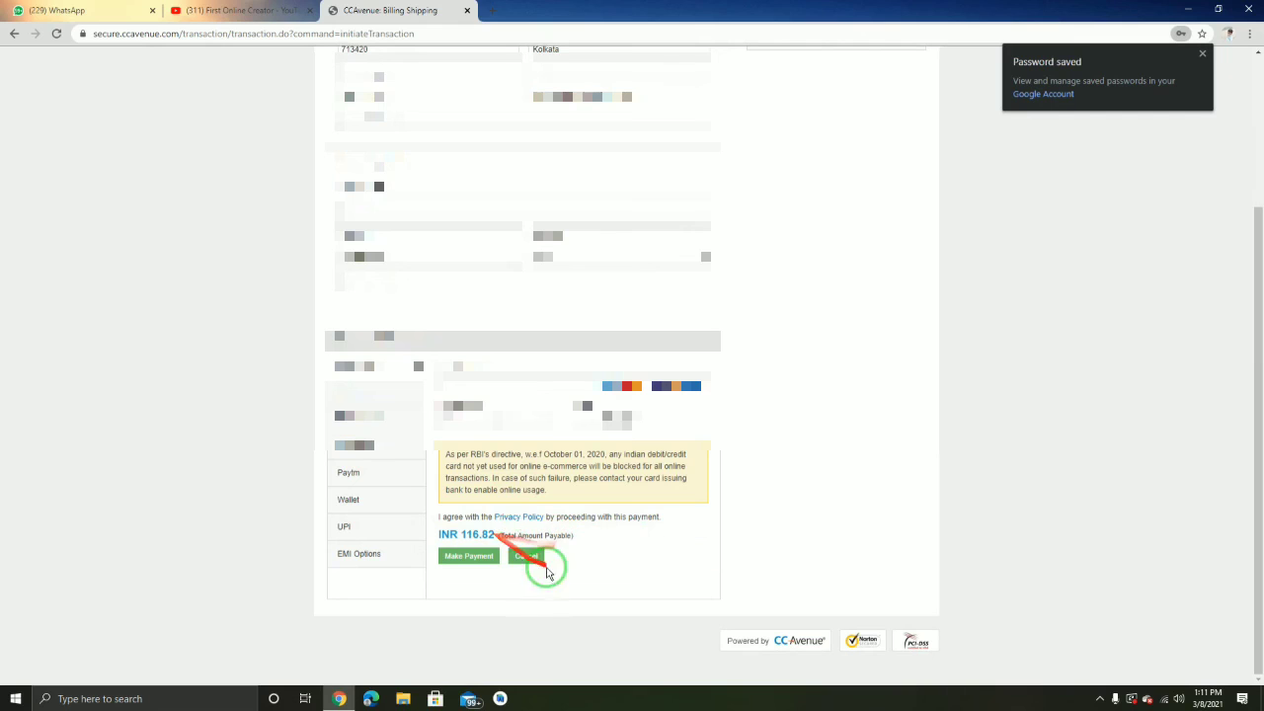
{"action": "scroll", "coordinate": [583, 277], "scroll_direction": "up", "scroll_amount": 2}
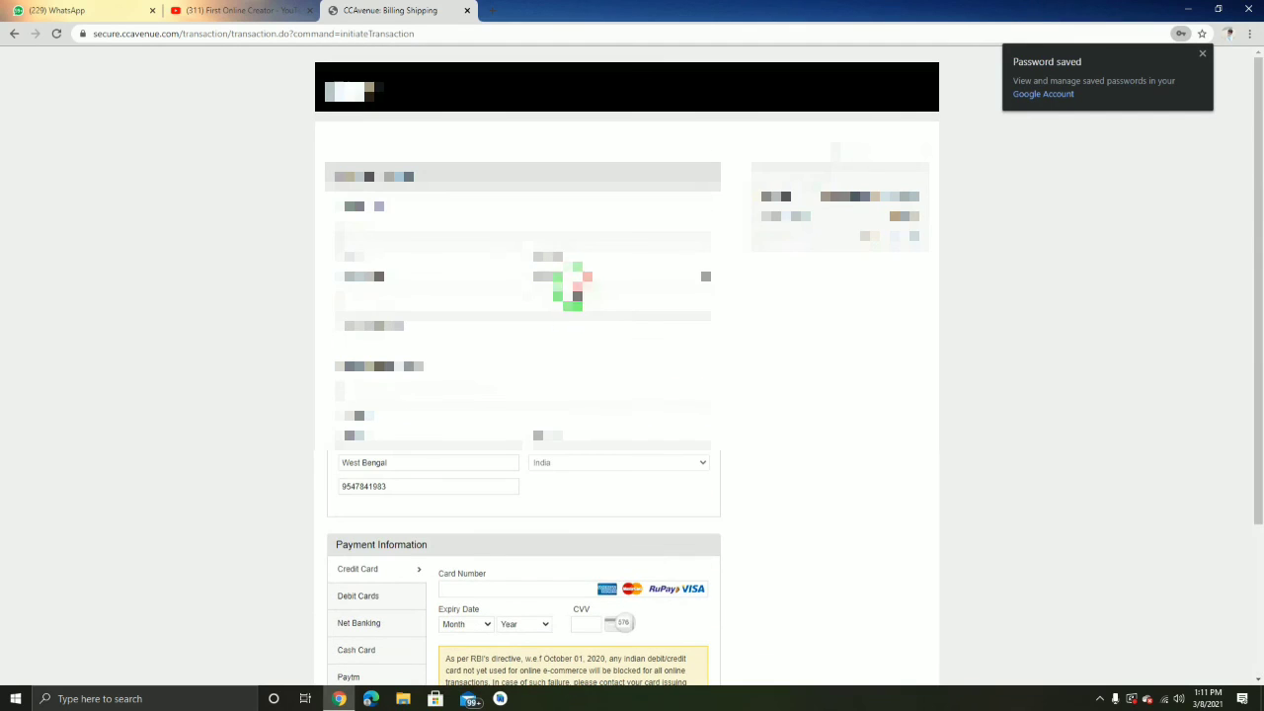